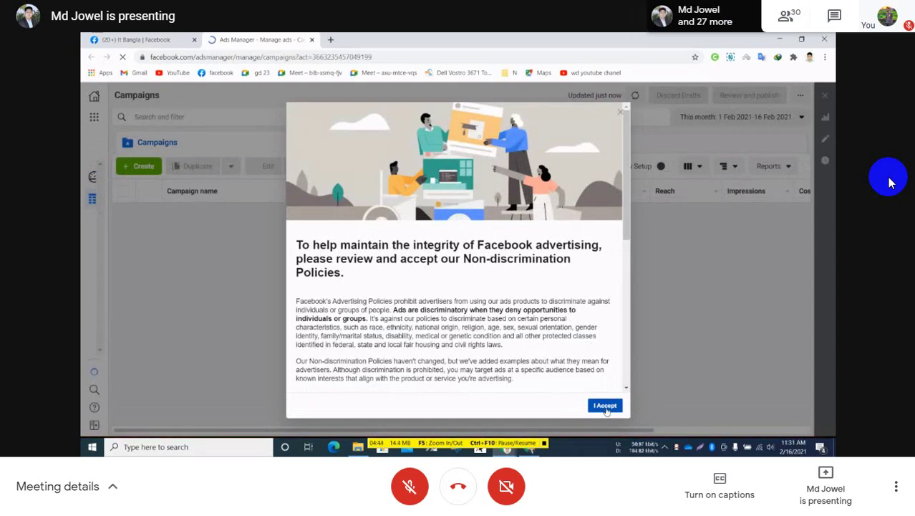
Accept the Non-discrimination Policies and dismiss the introduction about the new way to access accounts
{"action": "left_click", "coordinate": [605, 406]}
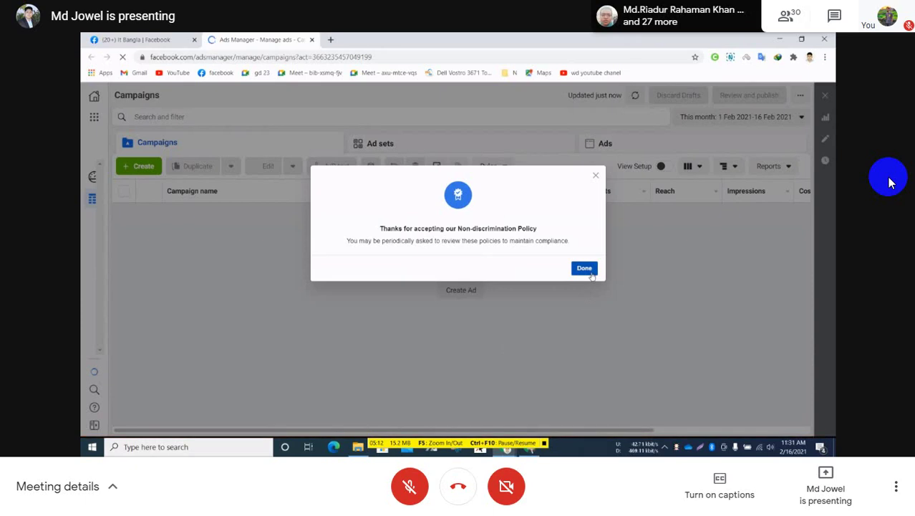
{"action": "left_click", "coordinate": [591, 272]}
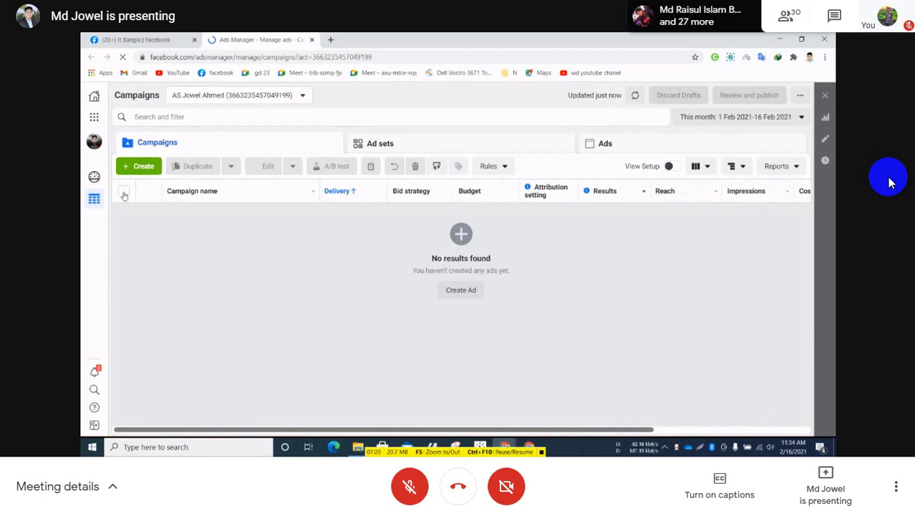
{"action": "mouse_move", "coordinate": [121, 339]}
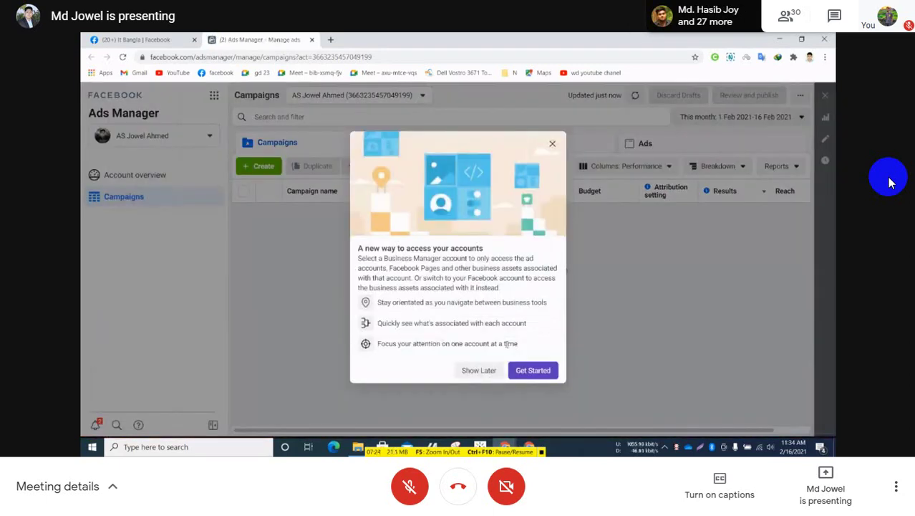
{"action": "left_click", "coordinate": [534, 370]}
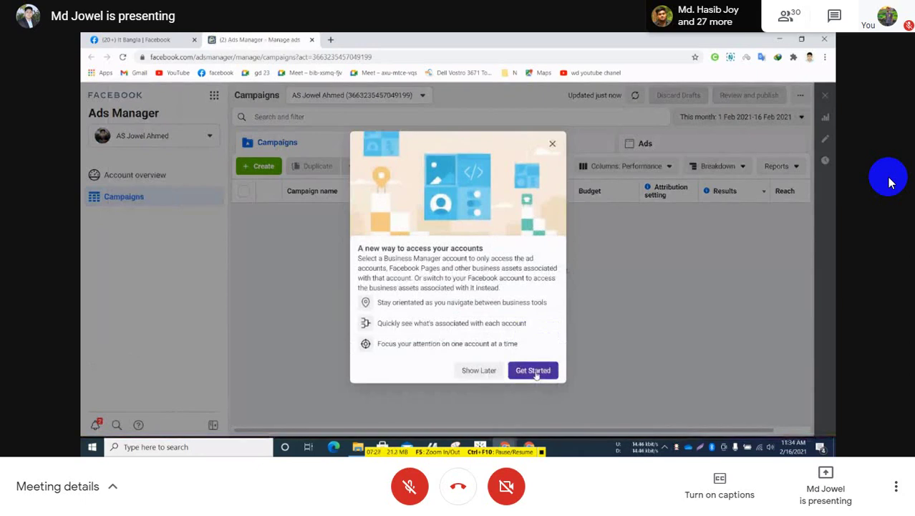
{"action": "left_click", "coordinate": [553, 144]}
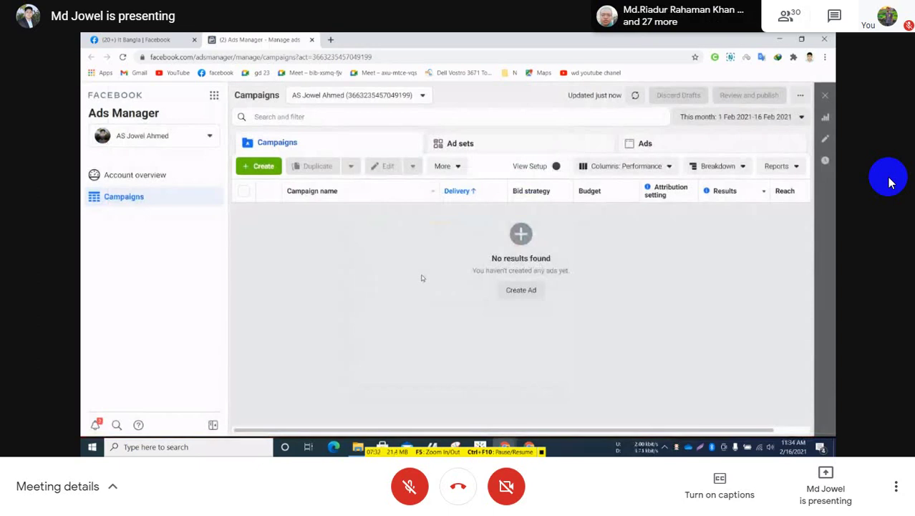
Start a new campaign and choose Brand Awareness as its objective
{"action": "left_click", "coordinate": [252, 171]}
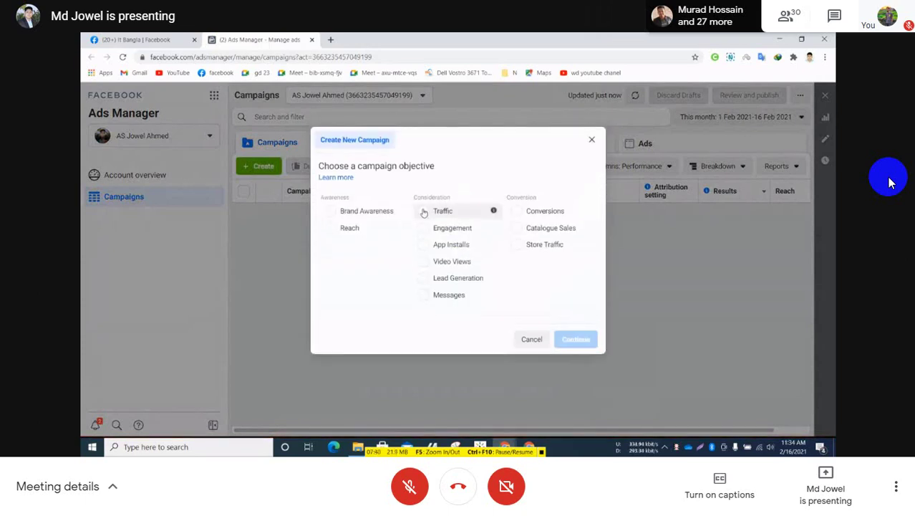
{"action": "mouse_move", "coordinate": [399, 215]}
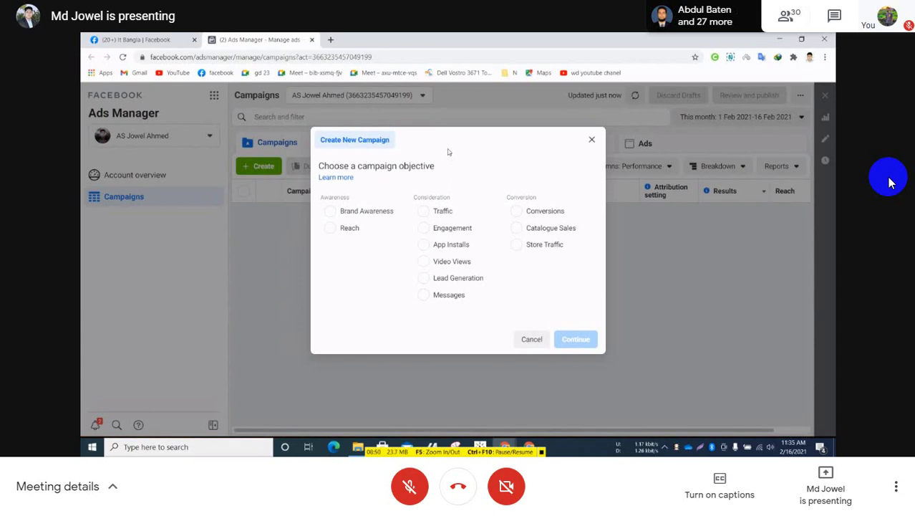
{"action": "triple_click", "coordinate": [452, 153]}
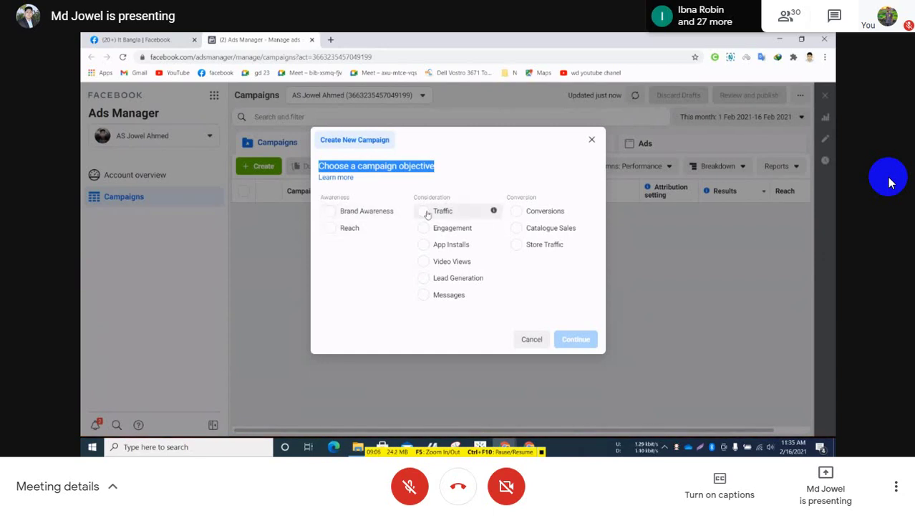
{"action": "left_click", "coordinate": [329, 212]}
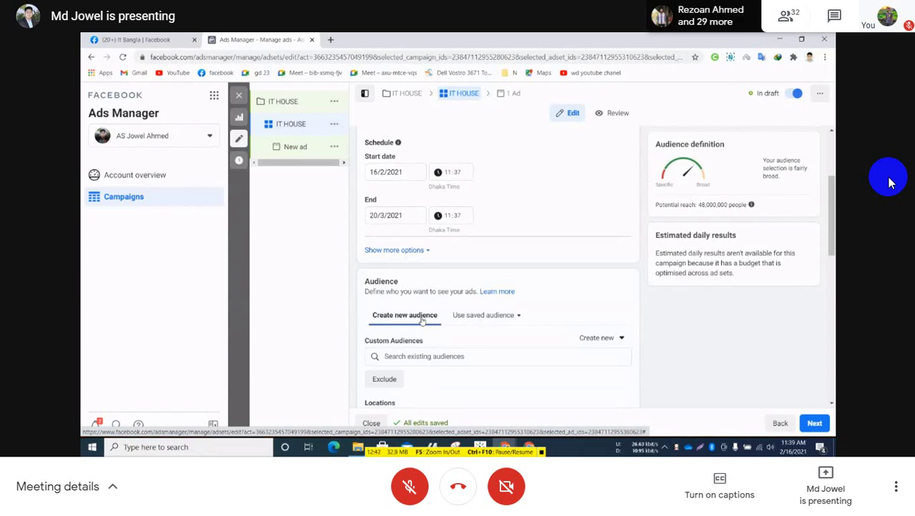
Review the ad set's audience locations and the include and exclude options for Bangladesh
{"action": "scroll", "coordinate": [422, 321], "scroll_direction": "down", "scroll_amount": 1}
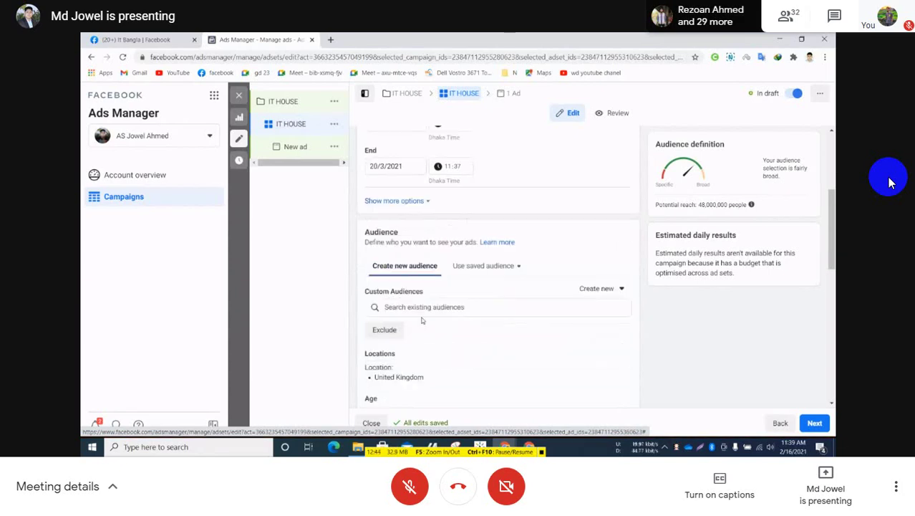
{"action": "scroll", "coordinate": [422, 320], "scroll_direction": "up", "scroll_amount": 1}
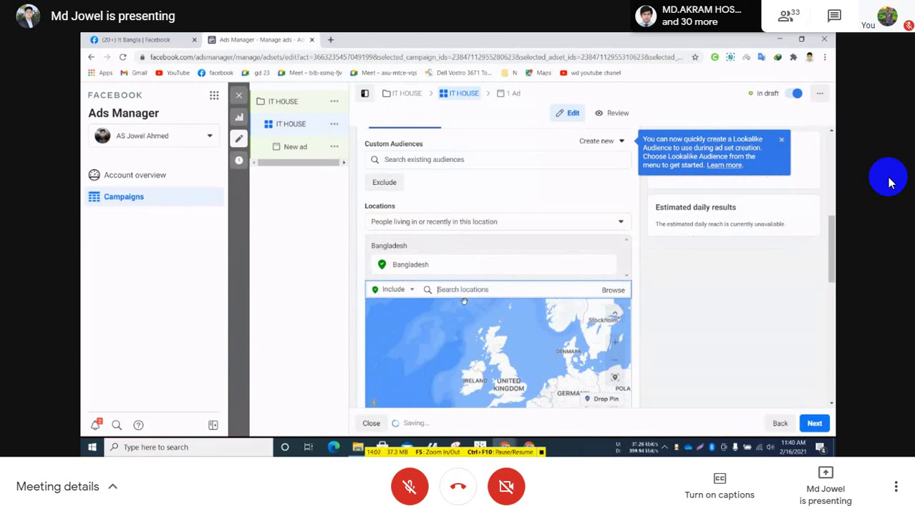
{"action": "scroll", "coordinate": [507, 259], "scroll_direction": "down", "scroll_amount": 1}
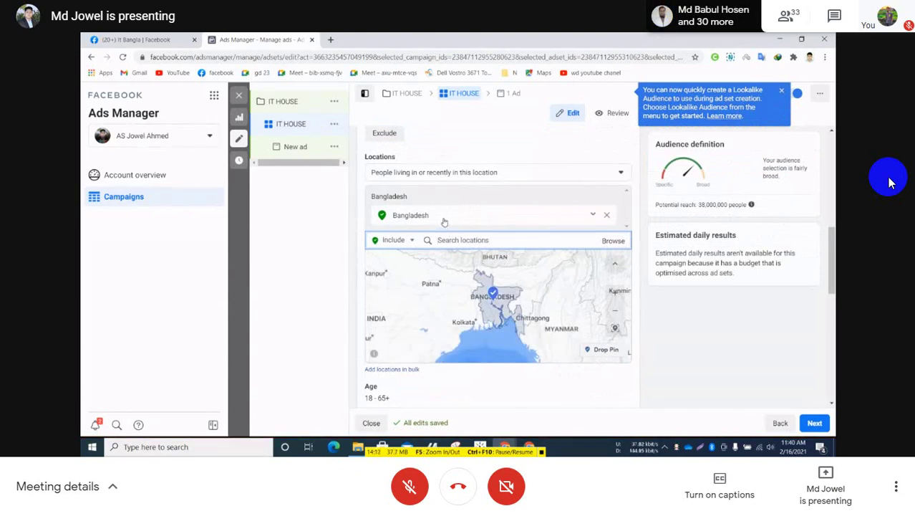
{"action": "left_click", "coordinate": [523, 218]}
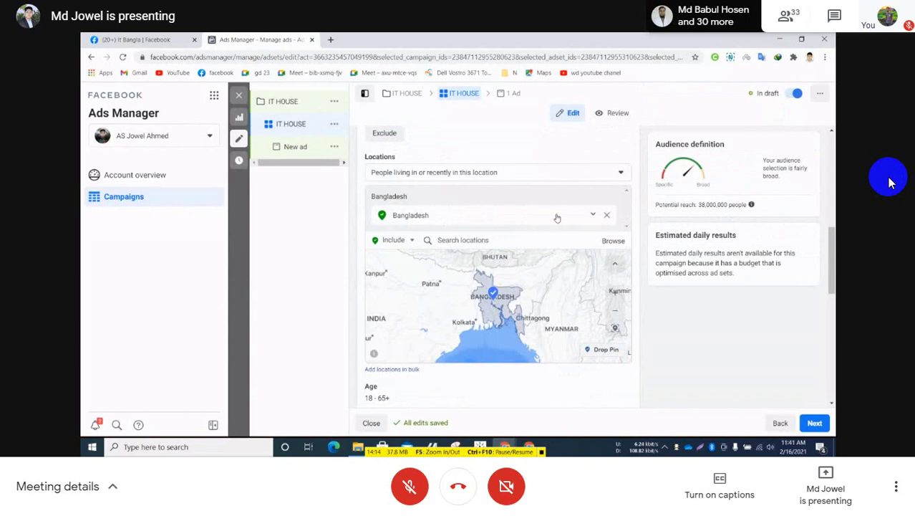
{"action": "left_click", "coordinate": [593, 217]}
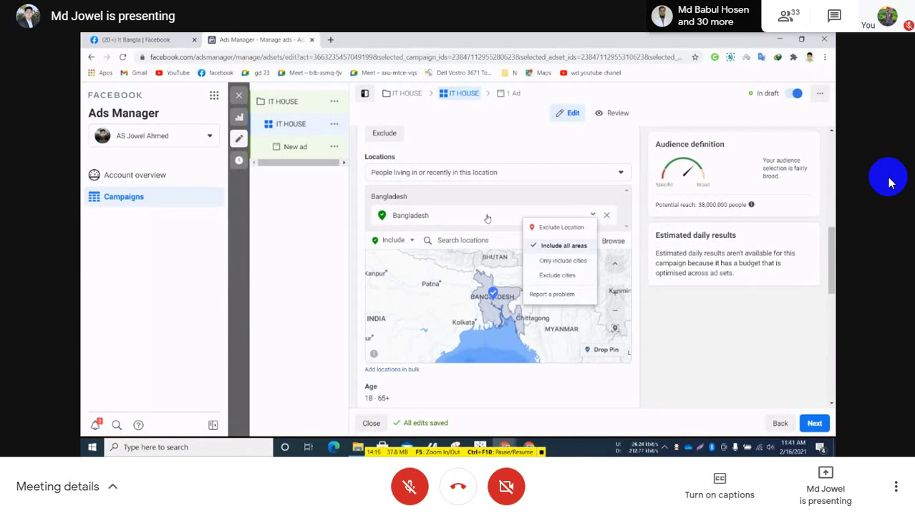
{"action": "left_click", "coordinate": [487, 219]}
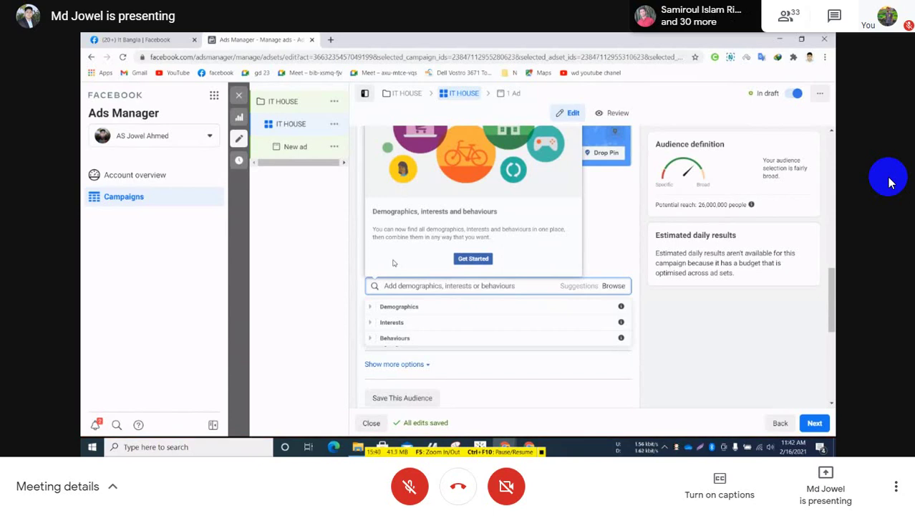
Expand Demographics in the detailed targeting list down to the Relationship status options
{"action": "left_click", "coordinate": [371, 307]}
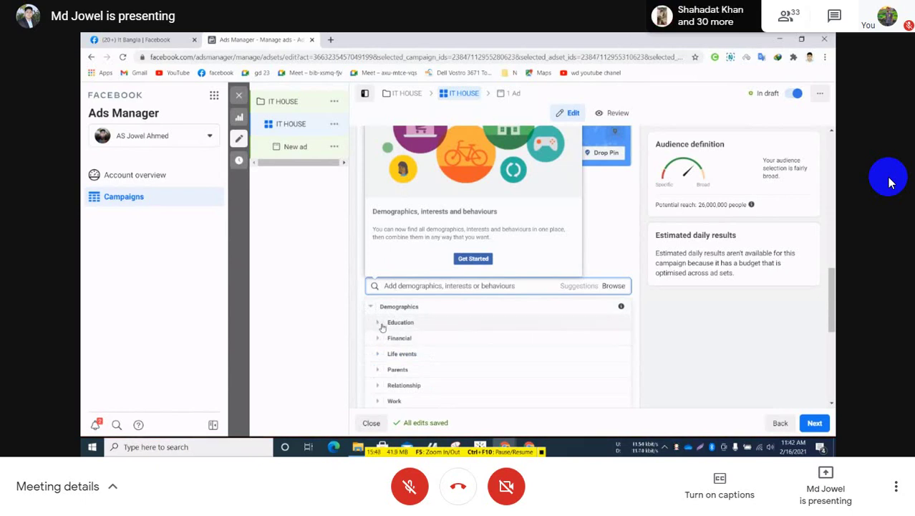
{"action": "scroll", "coordinate": [397, 328], "scroll_direction": "down", "scroll_amount": 1}
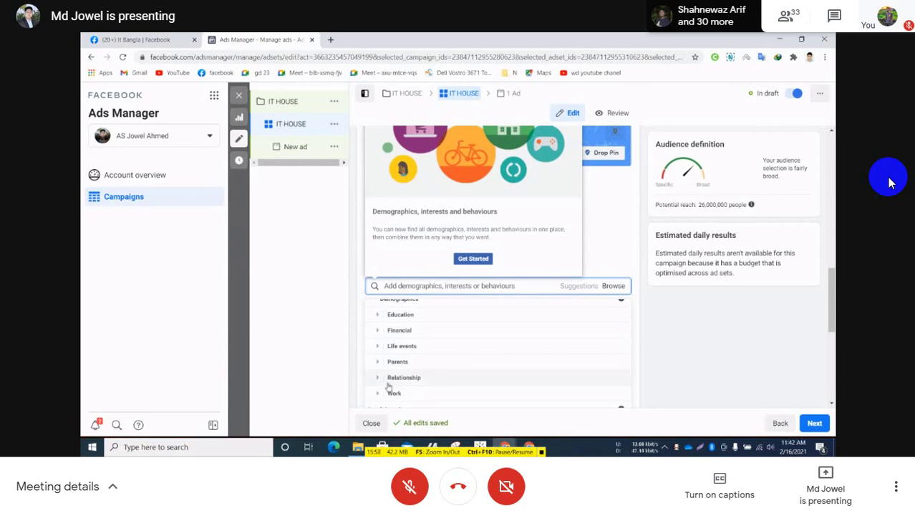
{"action": "scroll", "coordinate": [389, 395], "scroll_direction": "down", "scroll_amount": 1}
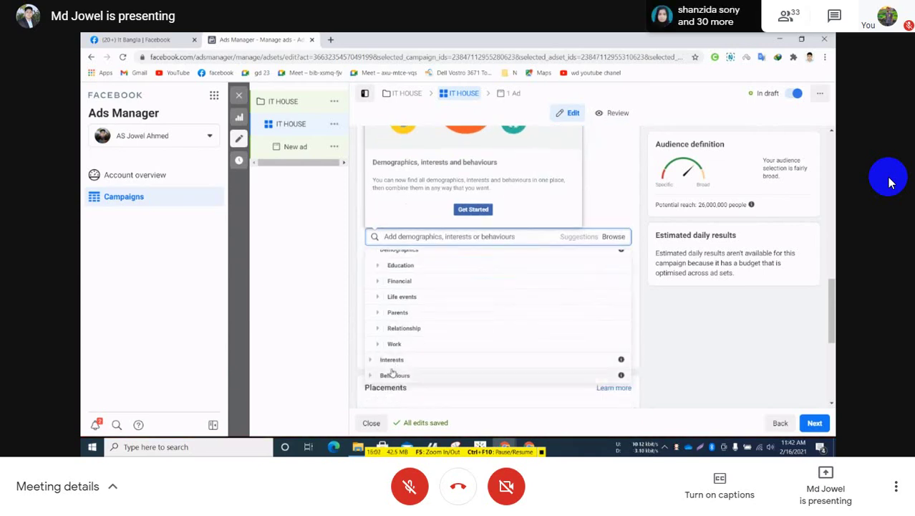
{"action": "left_click", "coordinate": [380, 329]}
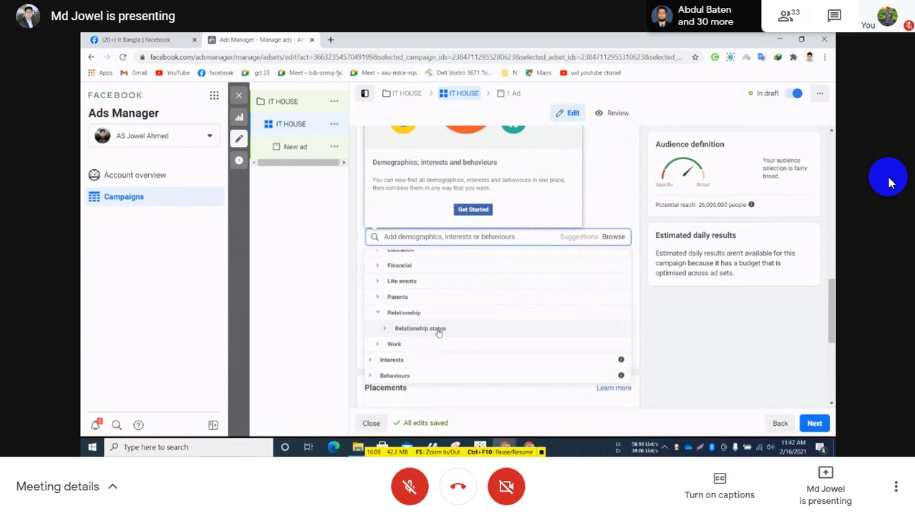
{"action": "left_click", "coordinate": [384, 331]}
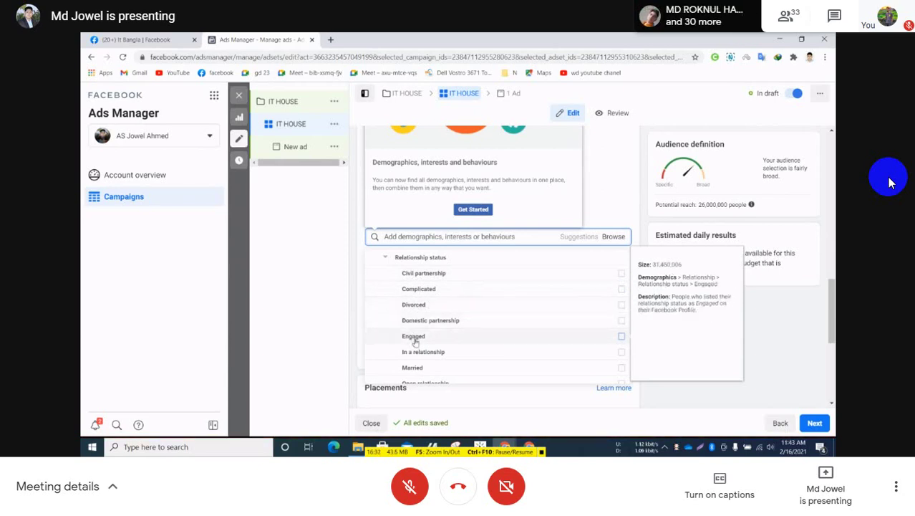
Examine the available relationship status options and the neighbouring demographic categories for targeting
{"action": "scroll", "coordinate": [414, 342], "scroll_direction": "down", "scroll_amount": 1}
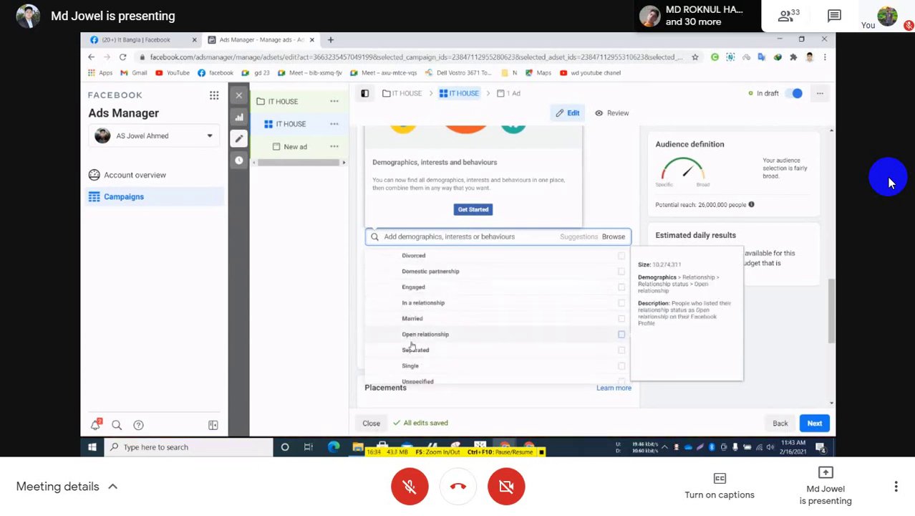
{"action": "scroll", "coordinate": [412, 348], "scroll_direction": "down", "scroll_amount": 1}
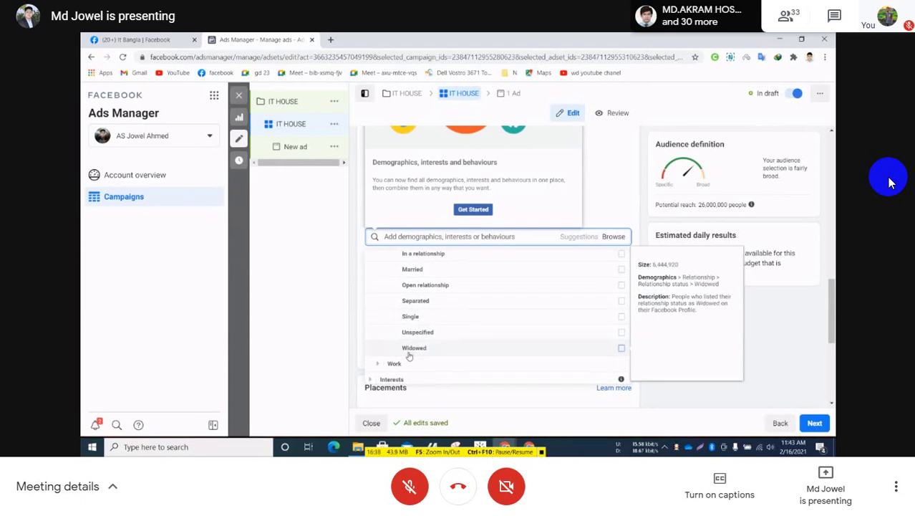
{"action": "scroll", "coordinate": [405, 355], "scroll_direction": "down", "scroll_amount": 1}
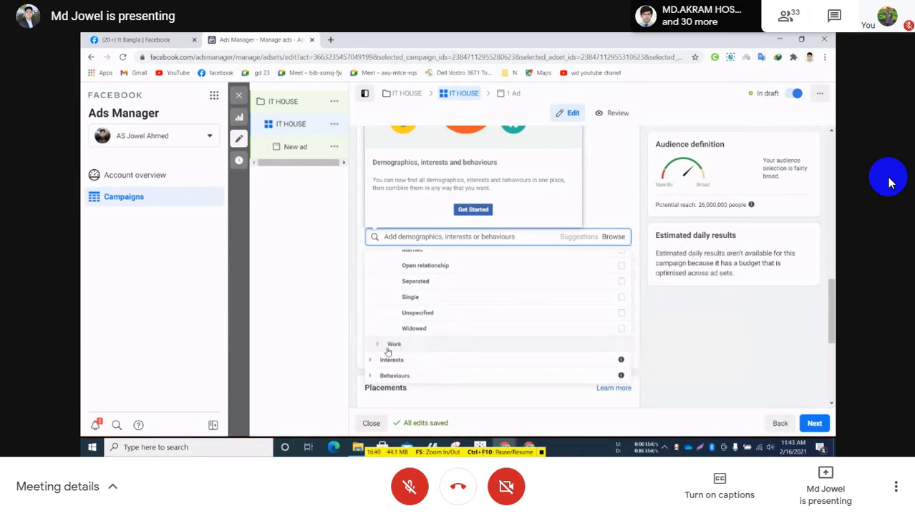
{"action": "mouse_move", "coordinate": [447, 321]}
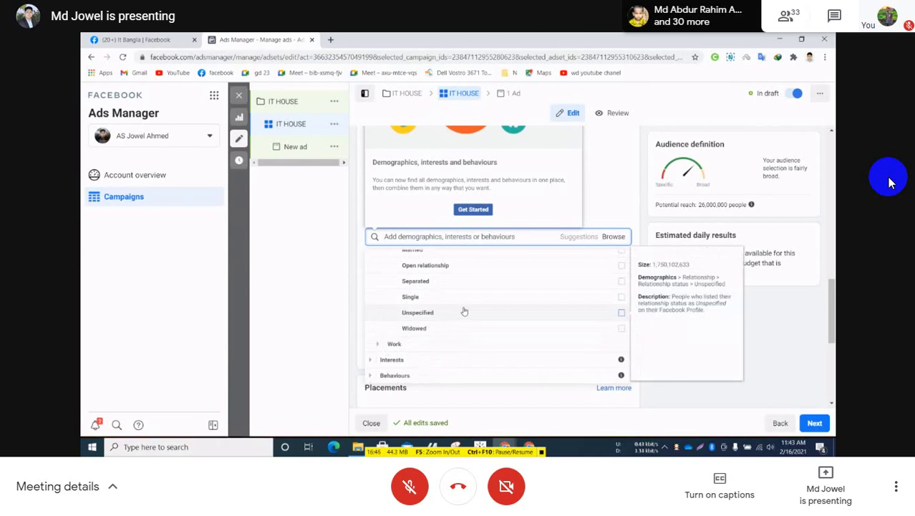
{"action": "scroll", "coordinate": [464, 311], "scroll_direction": "up", "scroll_amount": 1}
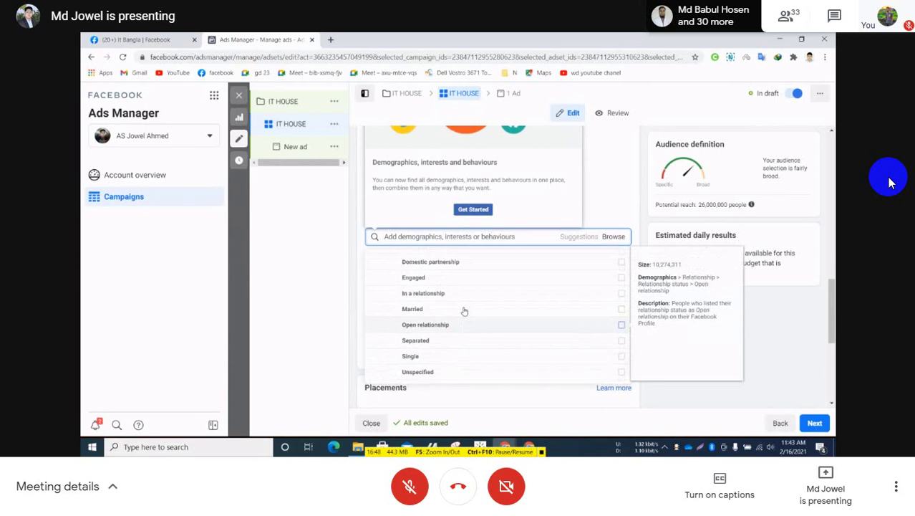
{"action": "scroll", "coordinate": [464, 311], "scroll_direction": "up", "scroll_amount": 2}
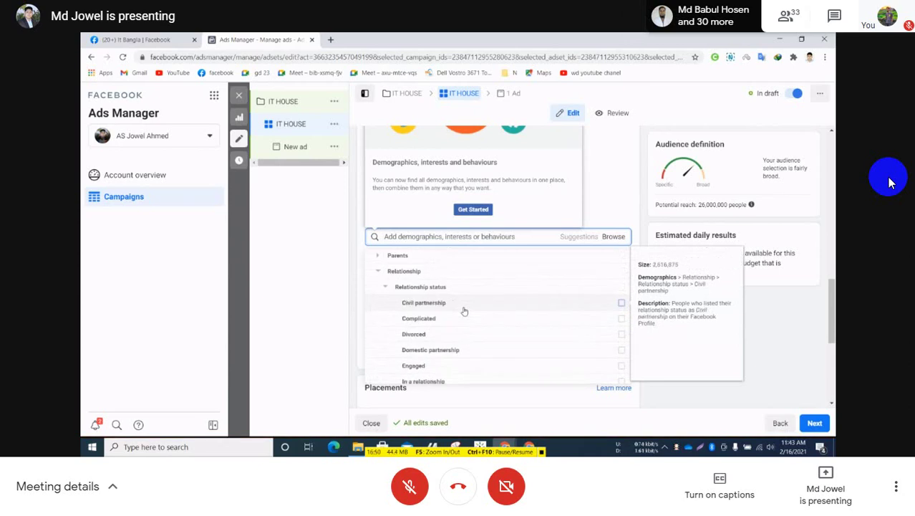
{"action": "scroll", "coordinate": [464, 312], "scroll_direction": "up", "scroll_amount": 1}
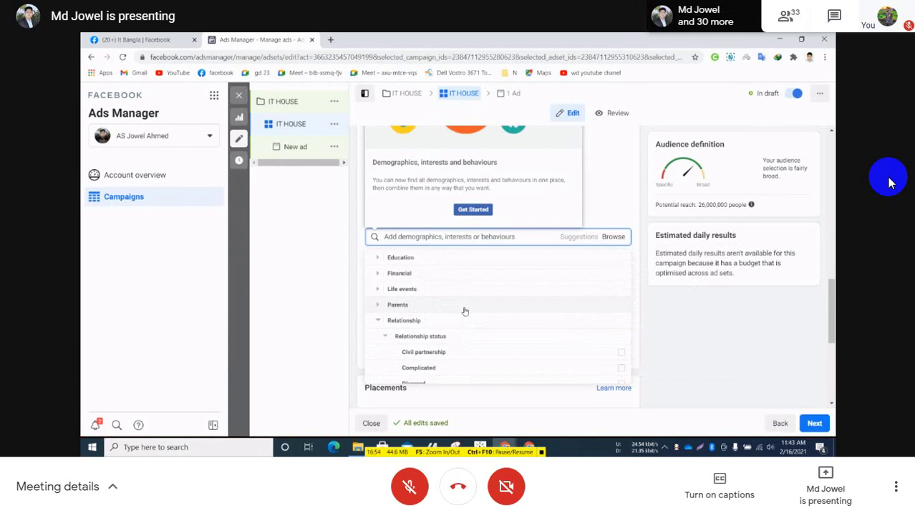
{"action": "scroll", "coordinate": [464, 311], "scroll_direction": "down", "scroll_amount": 1}
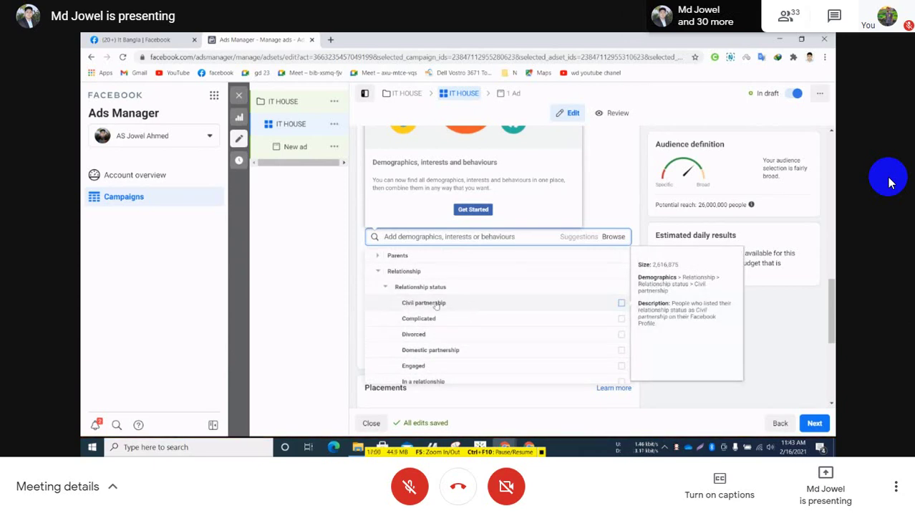
Open the Daraz shopping site, daraz.com.bd, in a new browser tab
{"action": "left_click", "coordinate": [331, 40]}
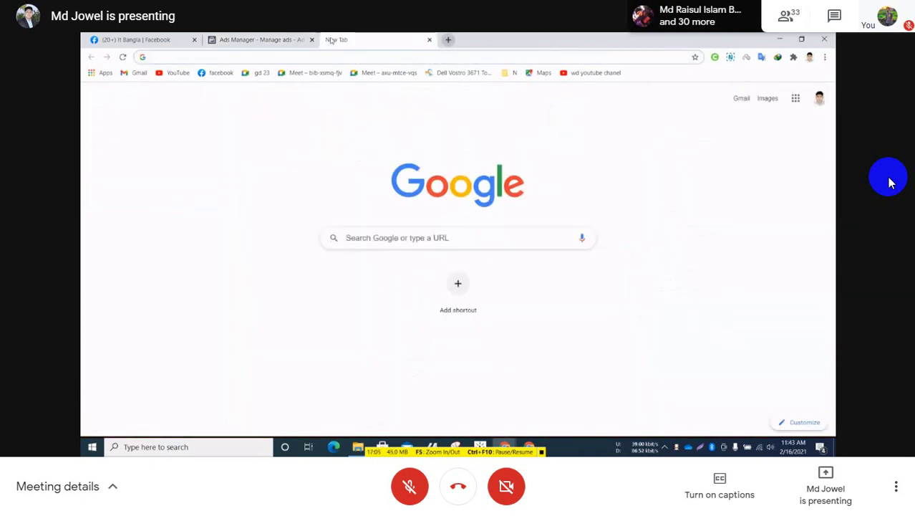
{"action": "type", "text": "DAR"}
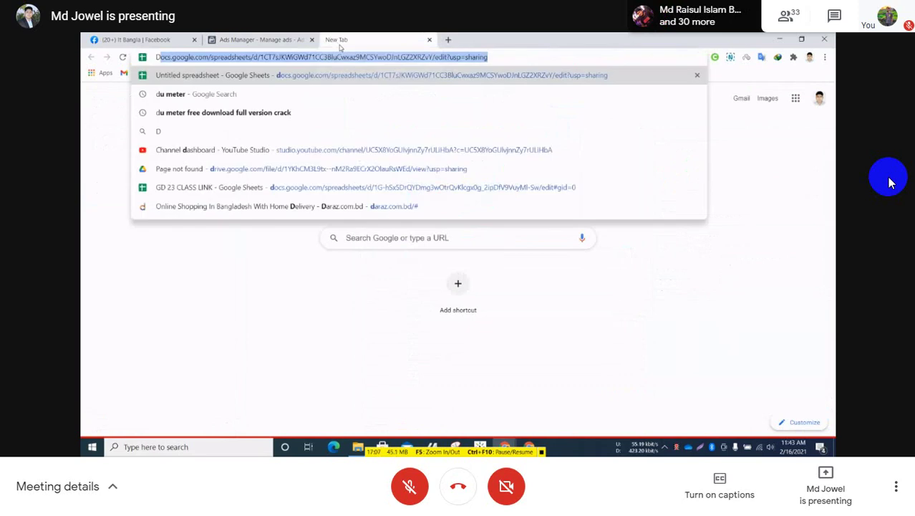
{"action": "type", "text": "A"}
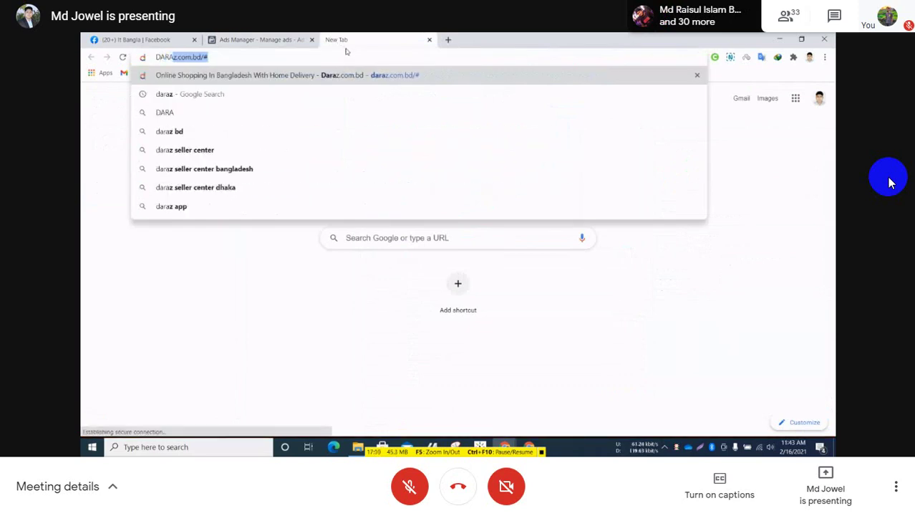
{"action": "key", "text": "Return"}
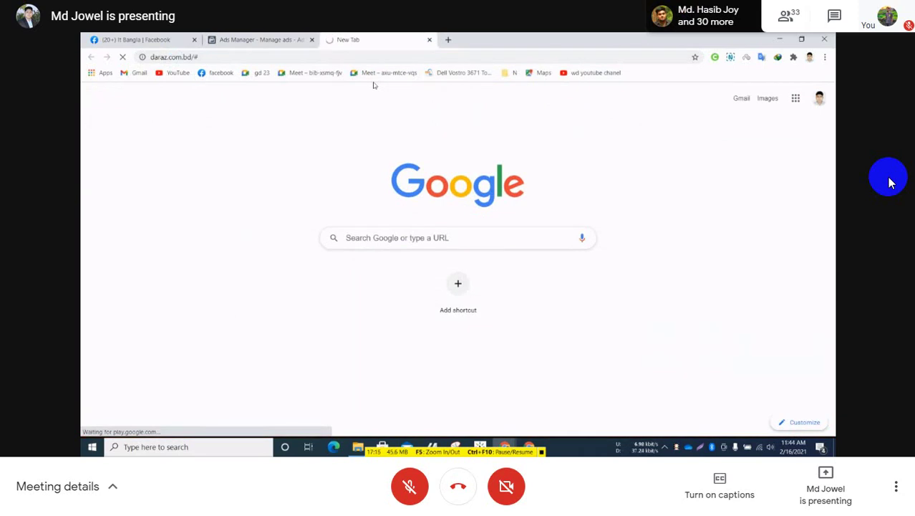
Check the ad set's targeting list again, then view the Electronic Devices subcategories on the Daraz site
{"action": "left_click", "coordinate": [248, 39]}
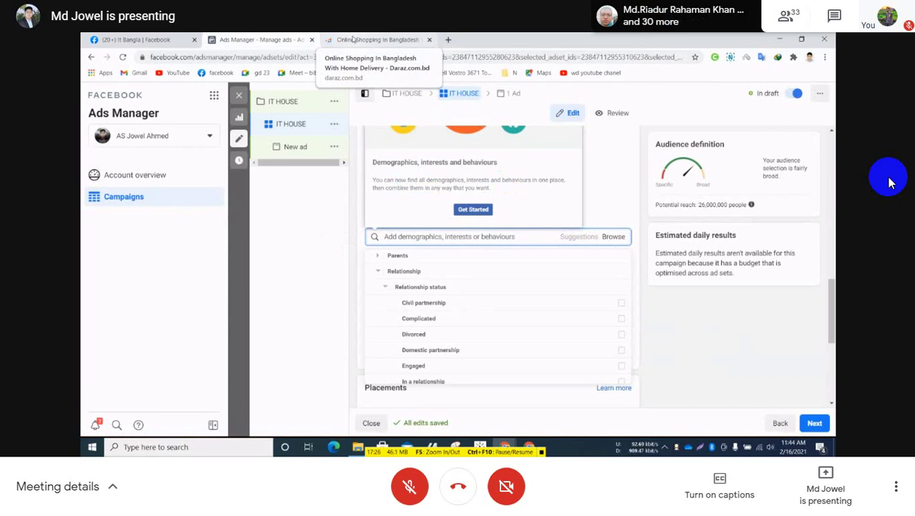
{"action": "left_click", "coordinate": [353, 40]}
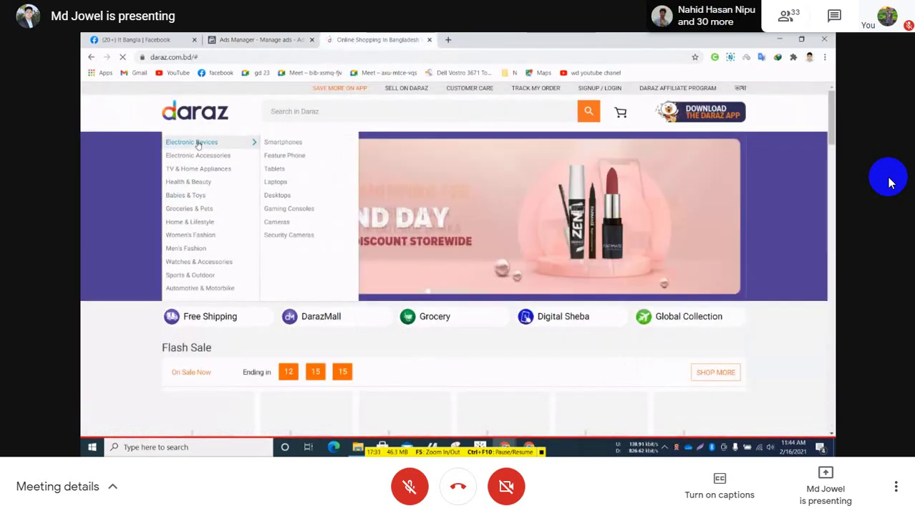
{"action": "mouse_move", "coordinate": [282, 182]}
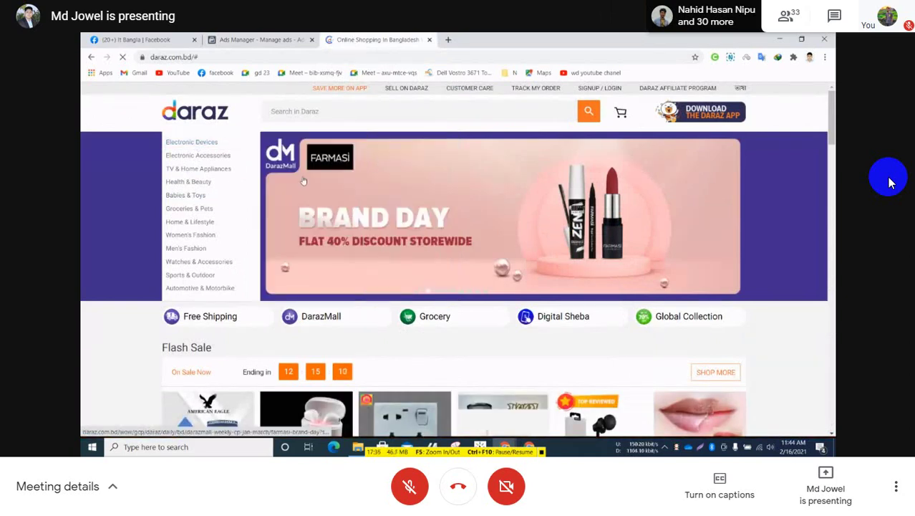
Browse the Electronic Devices and Health & Beauty subcategories on Daraz, and open the Makeup category
{"action": "mouse_move", "coordinate": [228, 175]}
{"action": "mouse_move", "coordinate": [214, 143]}
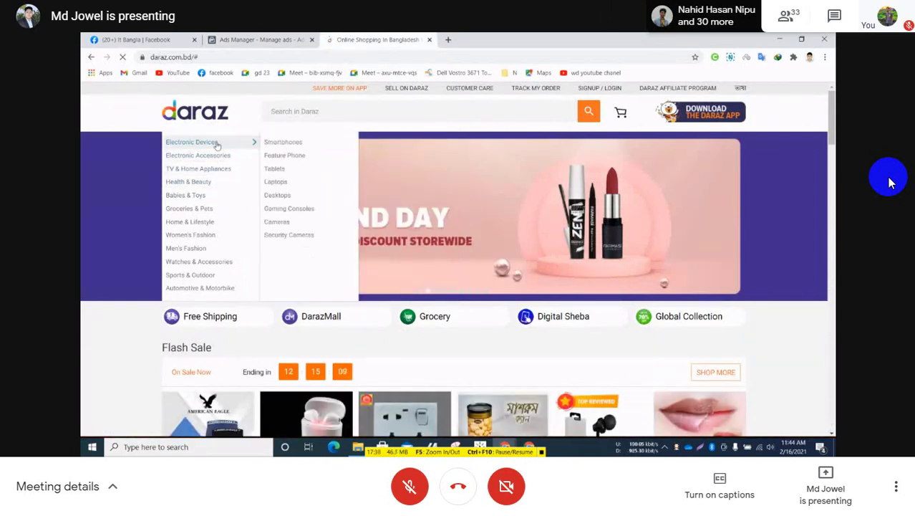
{"action": "mouse_move", "coordinate": [295, 147]}
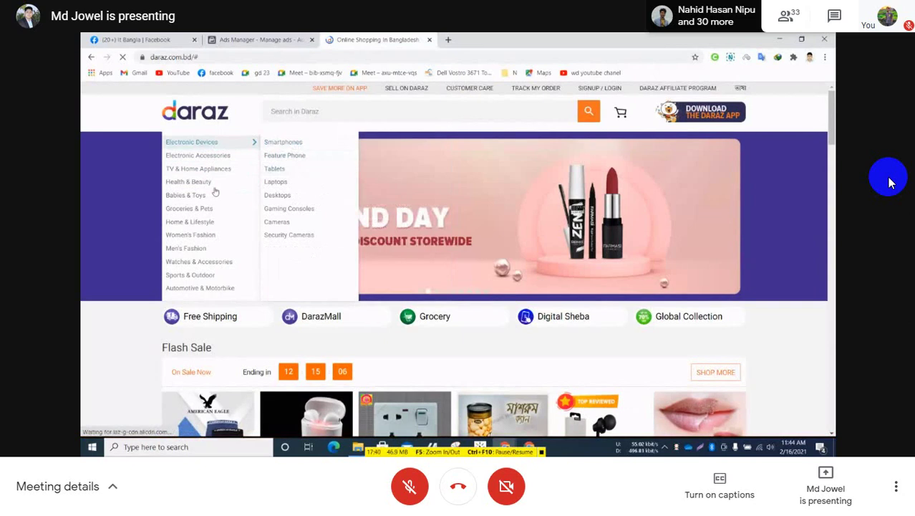
{"action": "mouse_move", "coordinate": [184, 183]}
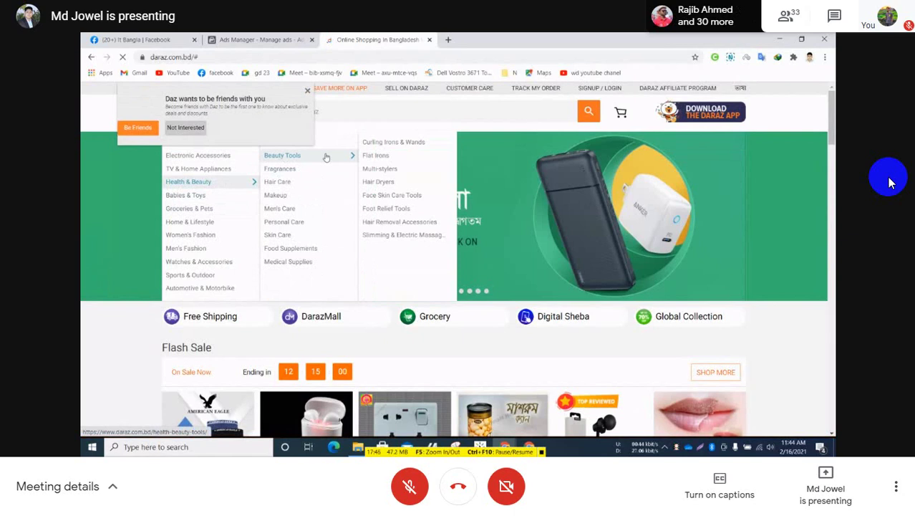
{"action": "left_click", "coordinate": [302, 198]}
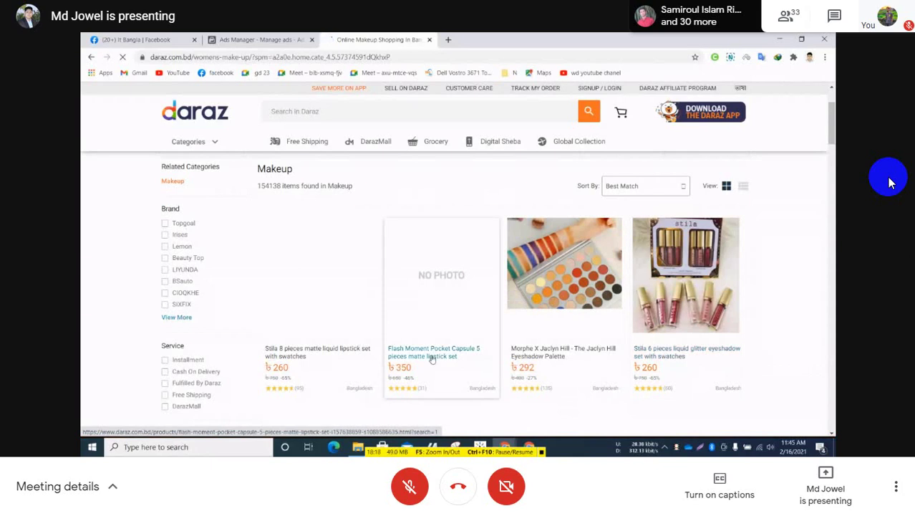
Look through the makeup listings and view the product page of the Stila 6 pieces liquid glitter eyeshadow set
{"action": "scroll", "coordinate": [572, 355], "scroll_direction": "down", "scroll_amount": 1}
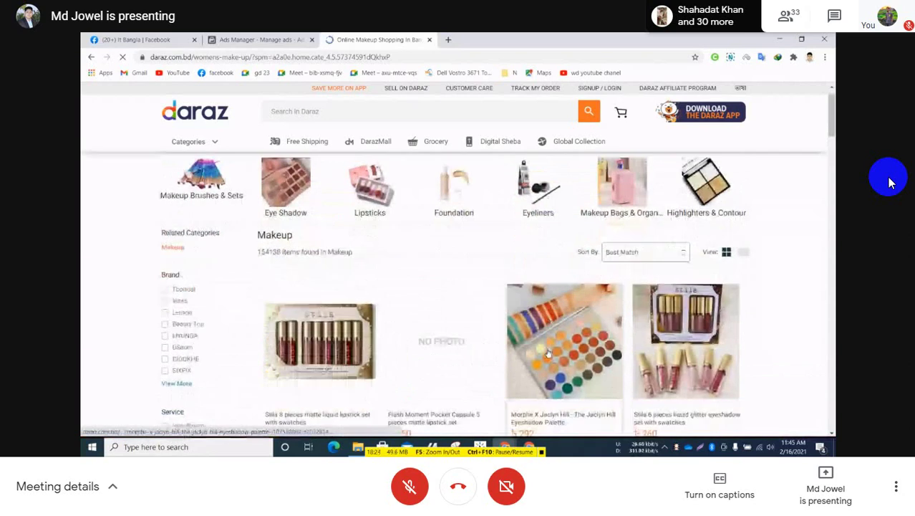
{"action": "scroll", "coordinate": [660, 363], "scroll_direction": "down", "scroll_amount": 2}
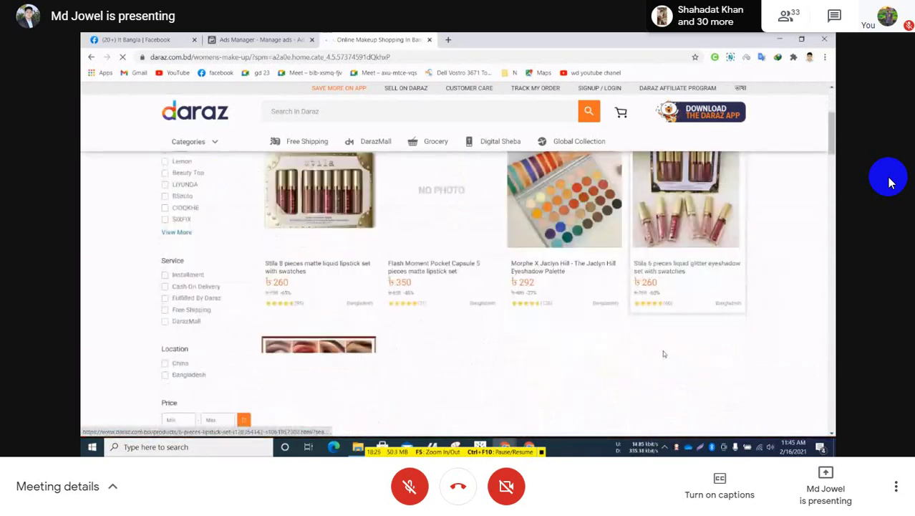
{"action": "left_click", "coordinate": [661, 256]}
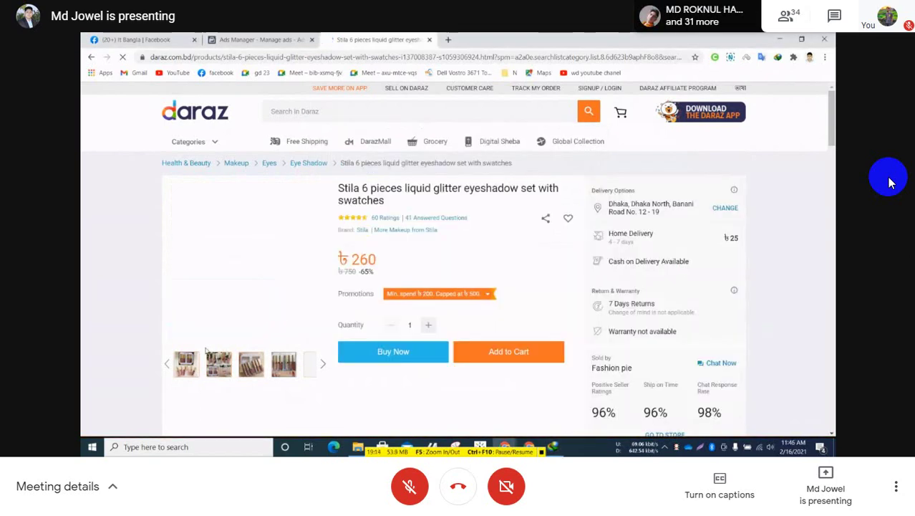
{"action": "right_click", "coordinate": [230, 273]}
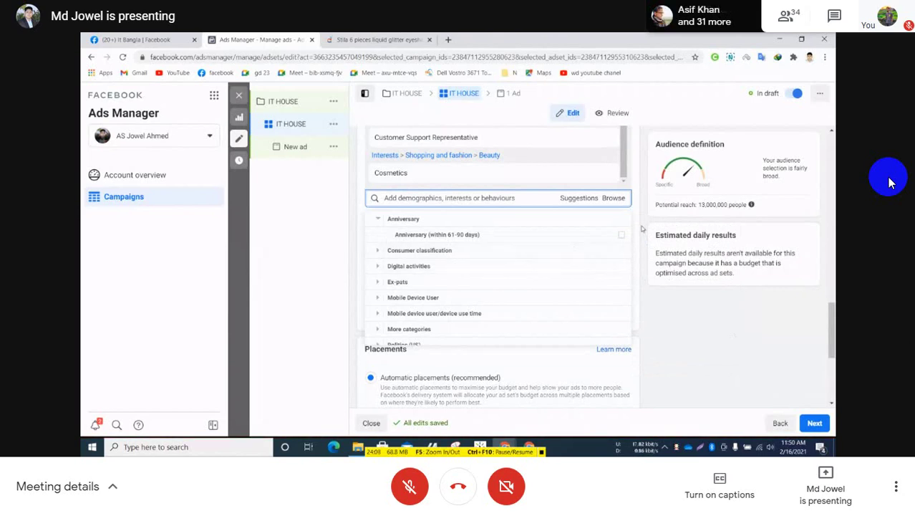
Add the Anniversary (within 61-90 days) behaviour to the ad set's detailed targeting
{"action": "mouse_move", "coordinate": [622, 237]}
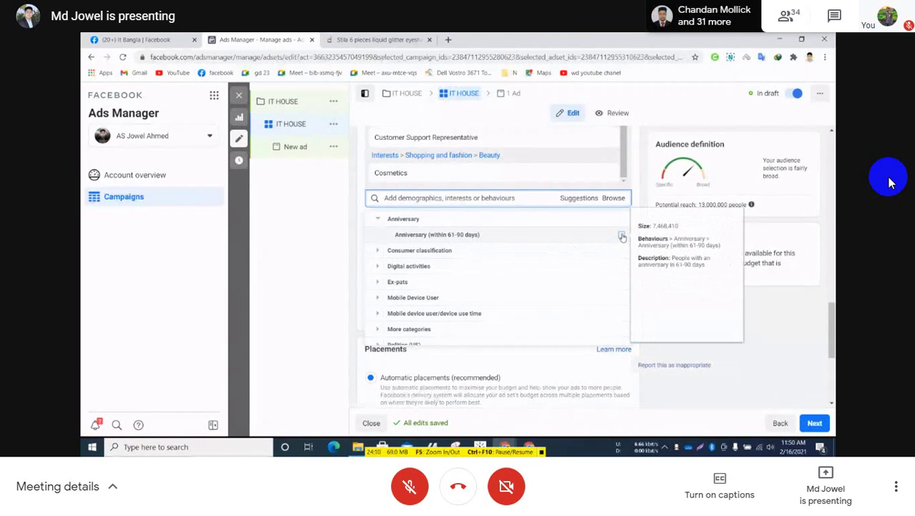
{"action": "left_click", "coordinate": [623, 237]}
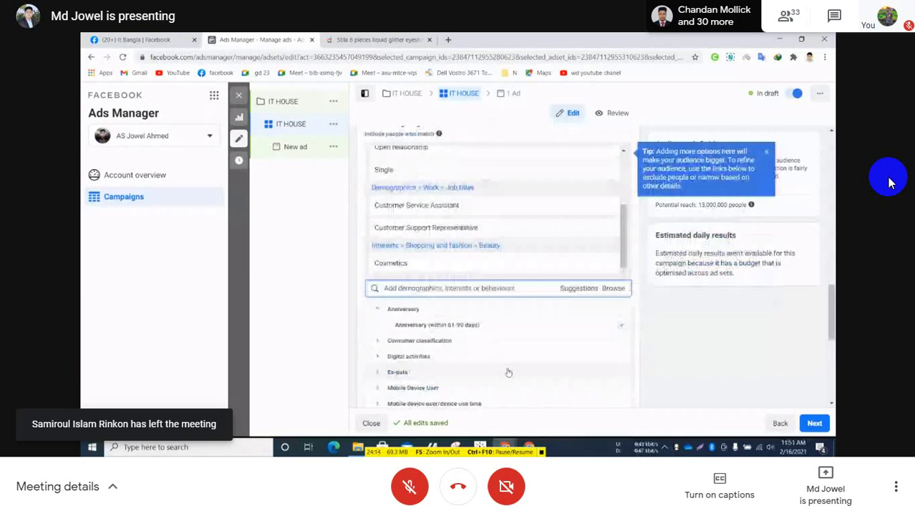
{"action": "scroll", "coordinate": [502, 365], "scroll_direction": "up", "scroll_amount": 2}
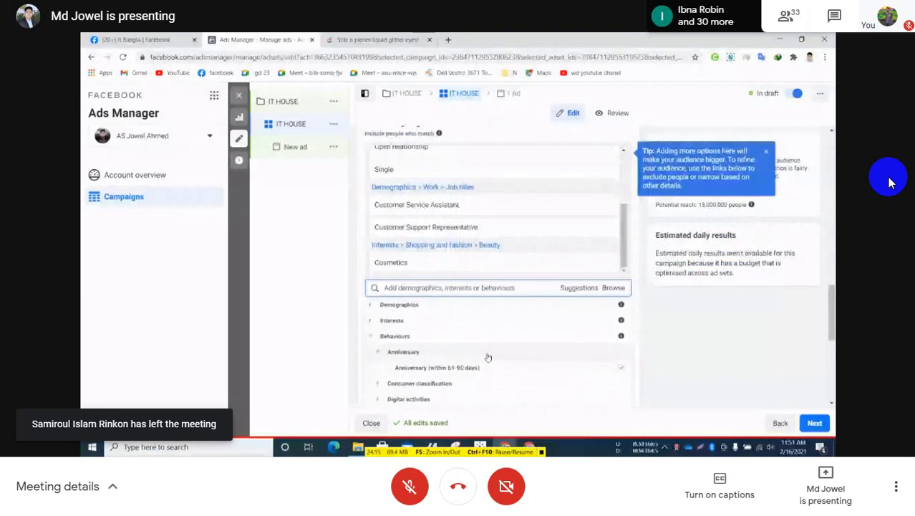
{"action": "scroll", "coordinate": [458, 322], "scroll_direction": "down", "scroll_amount": 5}
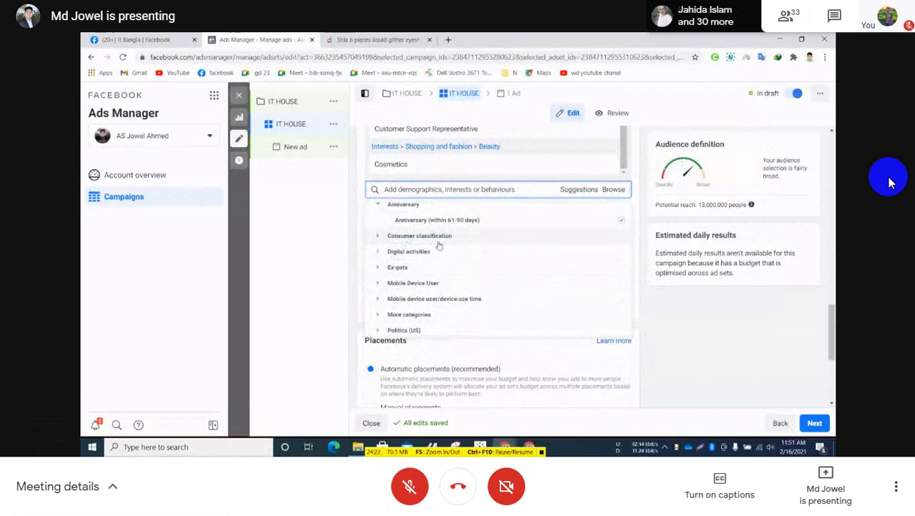
Expand the Mobile Device User behaviours down to the Apple options under All Mobile Devices by Brand and examine them
{"action": "scroll", "coordinate": [409, 310], "scroll_direction": "down", "scroll_amount": 1}
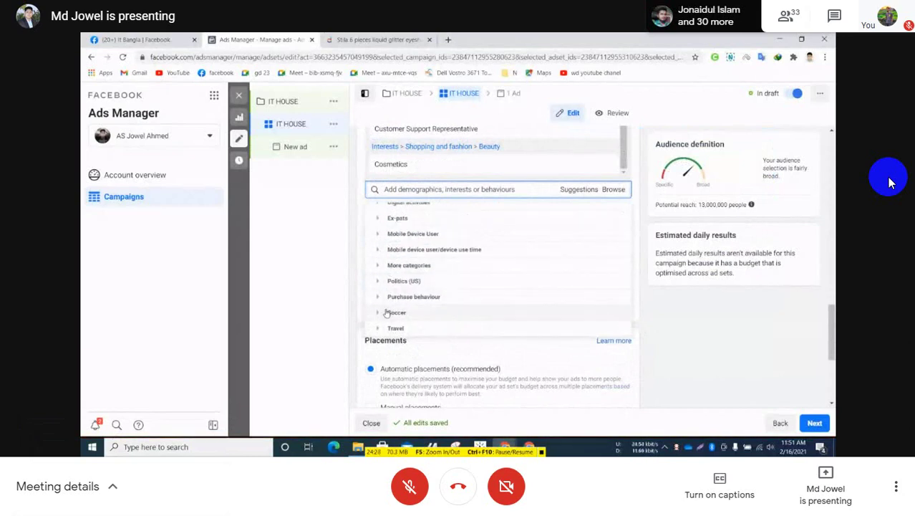
{"action": "scroll", "coordinate": [385, 313], "scroll_direction": "down", "scroll_amount": 1}
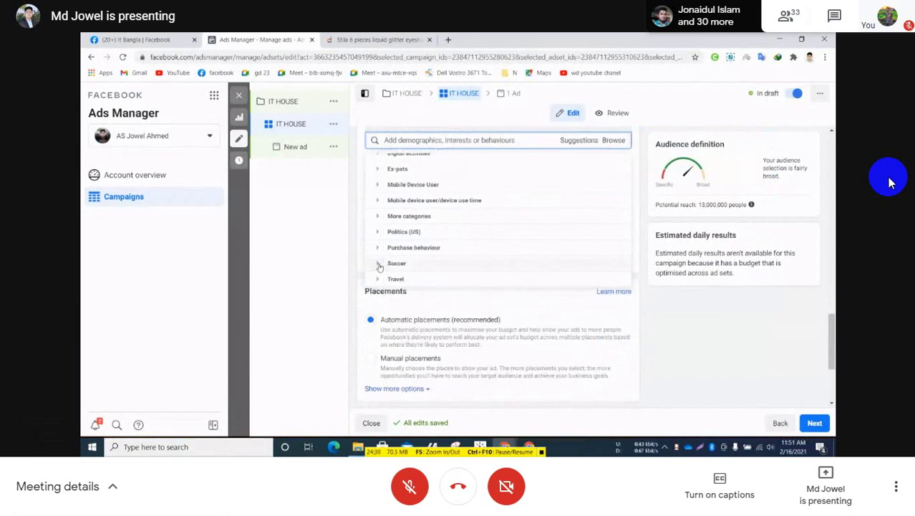
{"action": "left_click", "coordinate": [379, 185]}
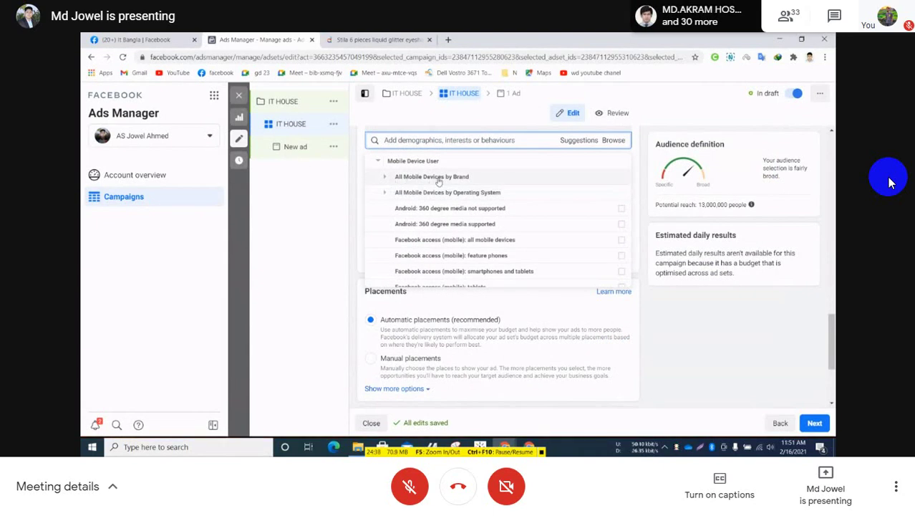
{"action": "mouse_move", "coordinate": [434, 209]}
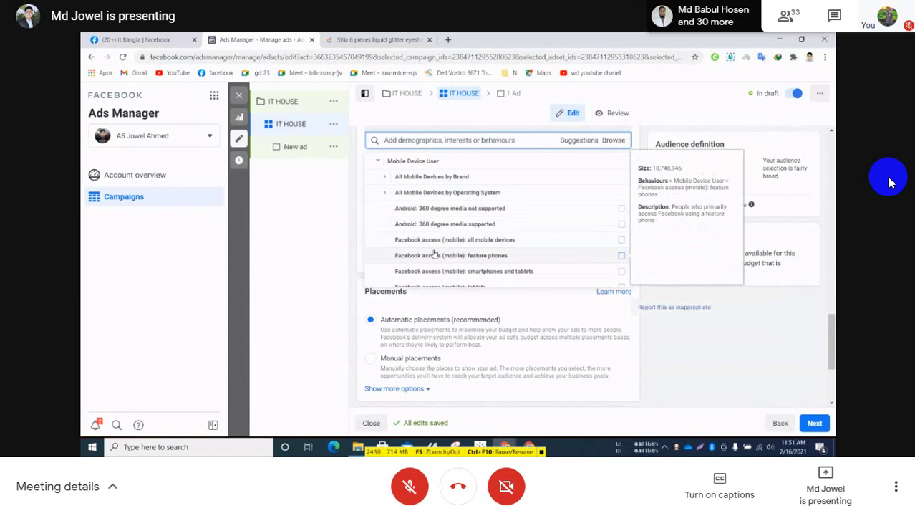
{"action": "left_click", "coordinate": [384, 178]}
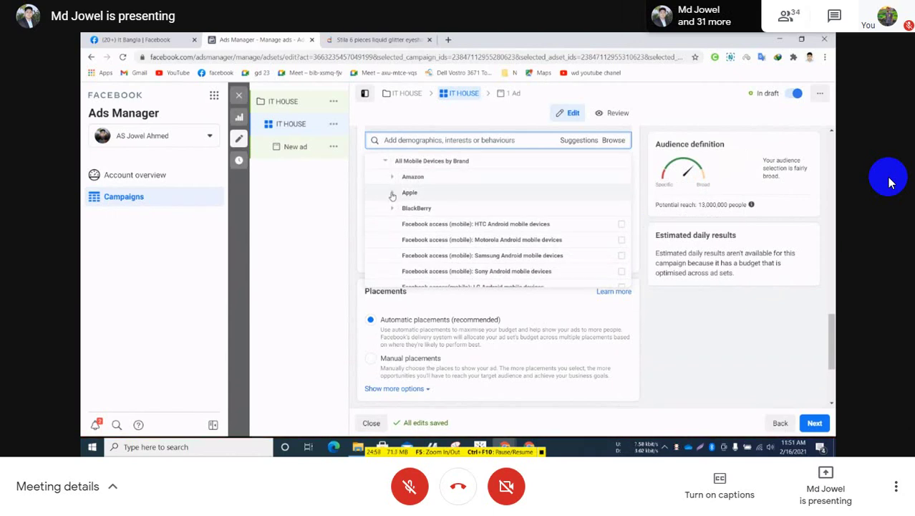
{"action": "left_click", "coordinate": [391, 194]}
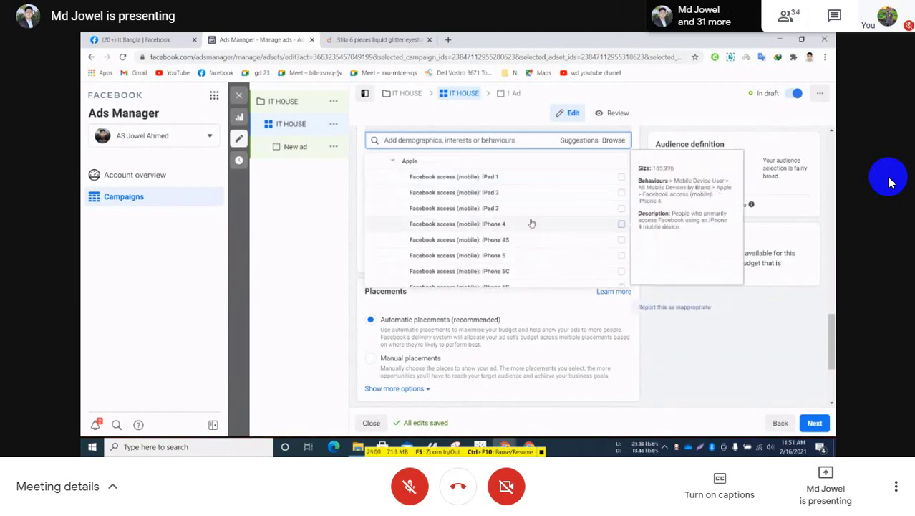
{"action": "scroll", "coordinate": [444, 239], "scroll_direction": "up", "scroll_amount": 1}
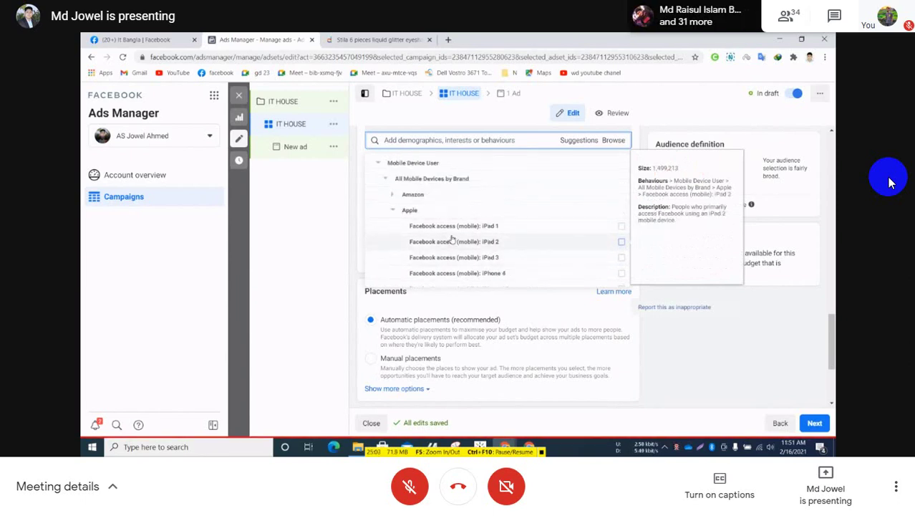
{"action": "scroll", "coordinate": [452, 239], "scroll_direction": "down", "scroll_amount": 1}
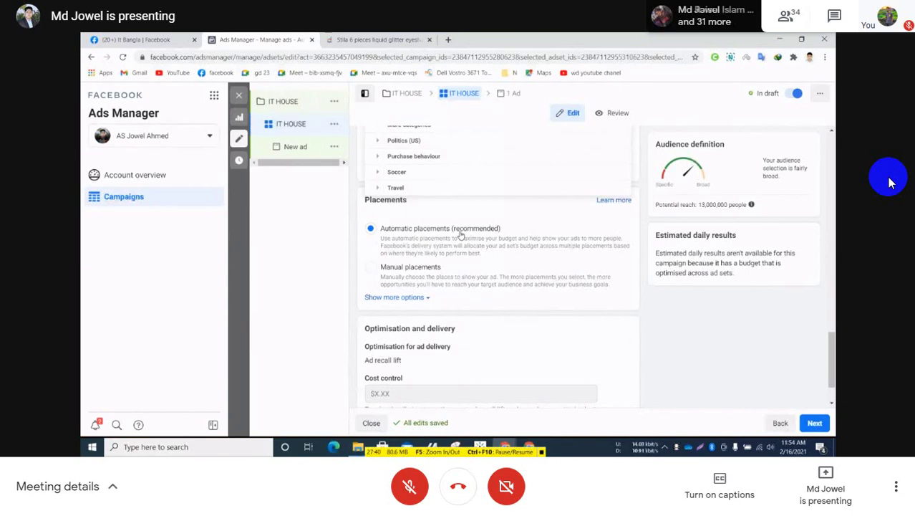
Switch the ad set to manual placements and review the available platforms and feed placements
{"action": "left_click", "coordinate": [371, 268]}
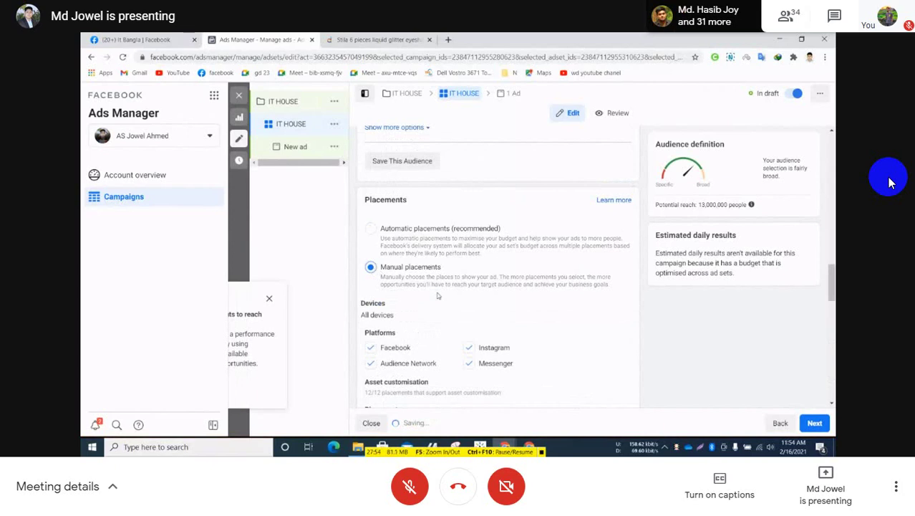
{"action": "left_click", "coordinate": [269, 300]}
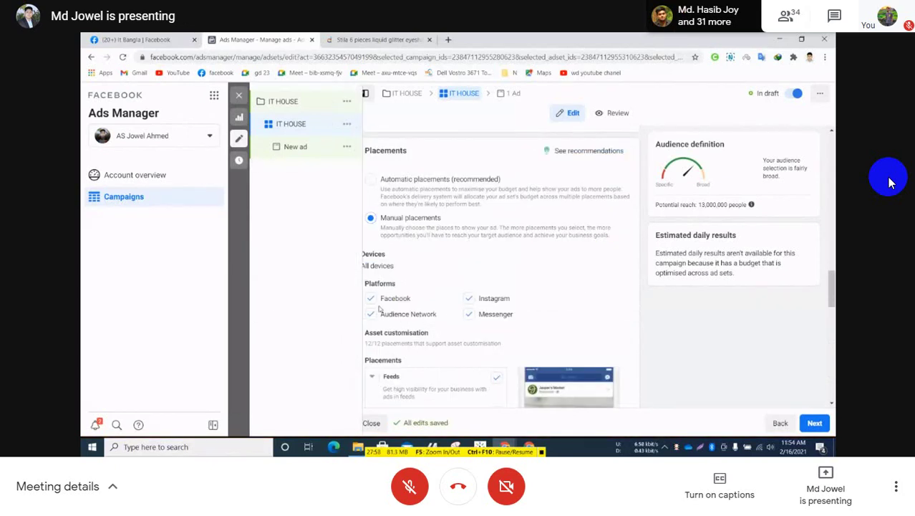
{"action": "scroll", "coordinate": [547, 281], "scroll_direction": "down", "scroll_amount": 2}
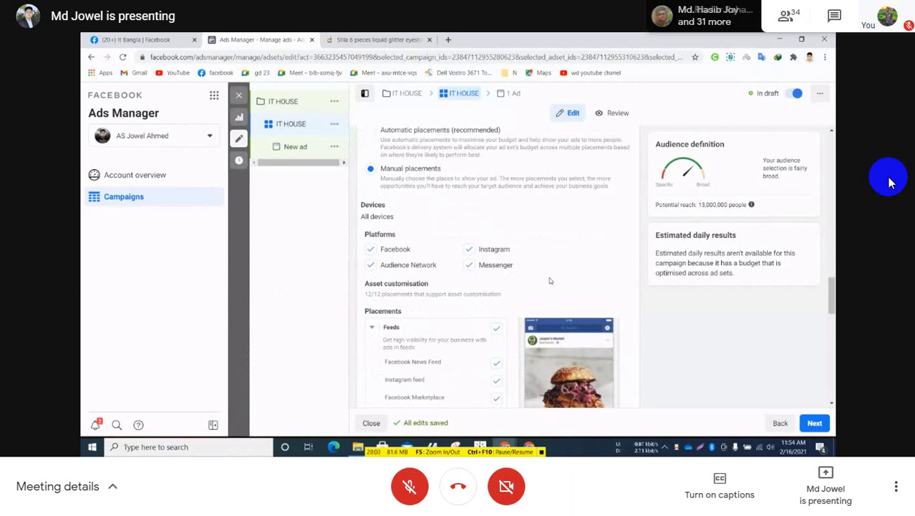
{"action": "scroll", "coordinate": [550, 280], "scroll_direction": "down", "scroll_amount": 2}
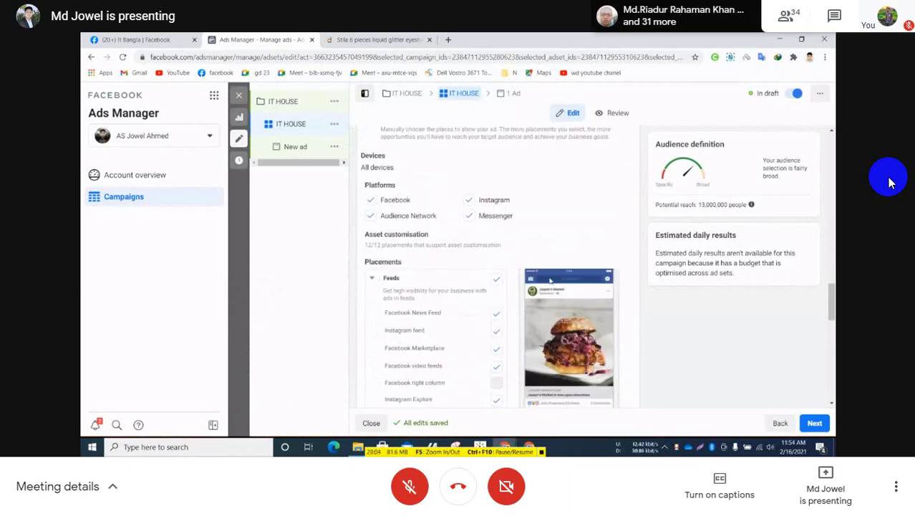
{"action": "scroll", "coordinate": [550, 281], "scroll_direction": "down", "scroll_amount": 2}
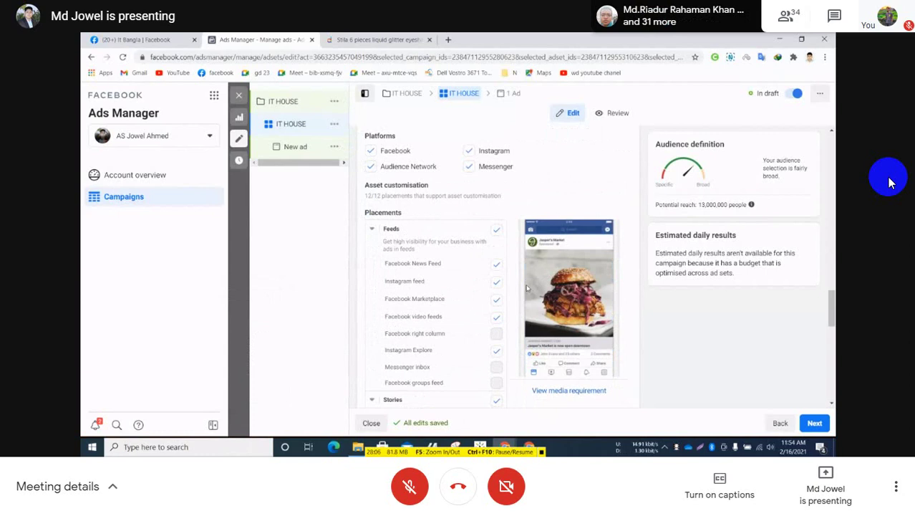
{"action": "scroll", "coordinate": [528, 289], "scroll_direction": "down", "scroll_amount": 2}
{"action": "scroll", "coordinate": [473, 222], "scroll_direction": "up", "scroll_amount": 3}
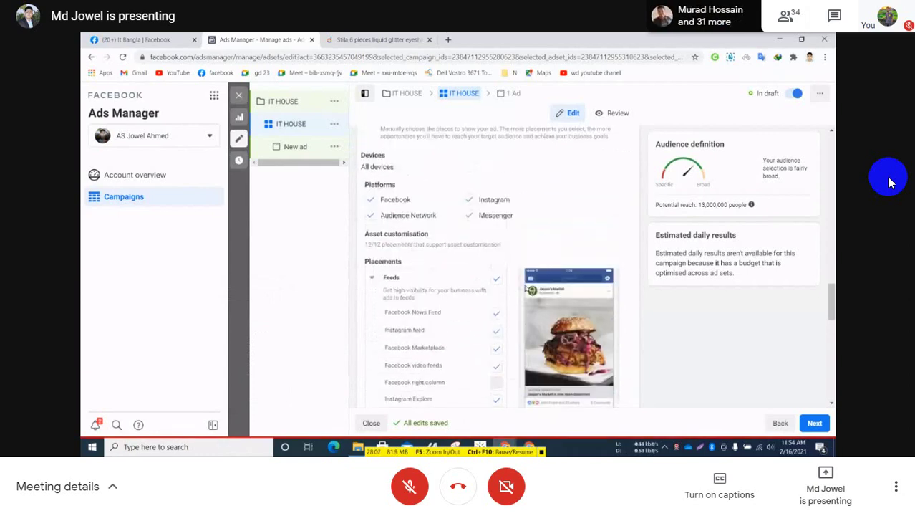
Exclude Messenger and Audience Network from the ad set's platforms and check the feed and story placements
{"action": "left_click", "coordinate": [467, 222]}
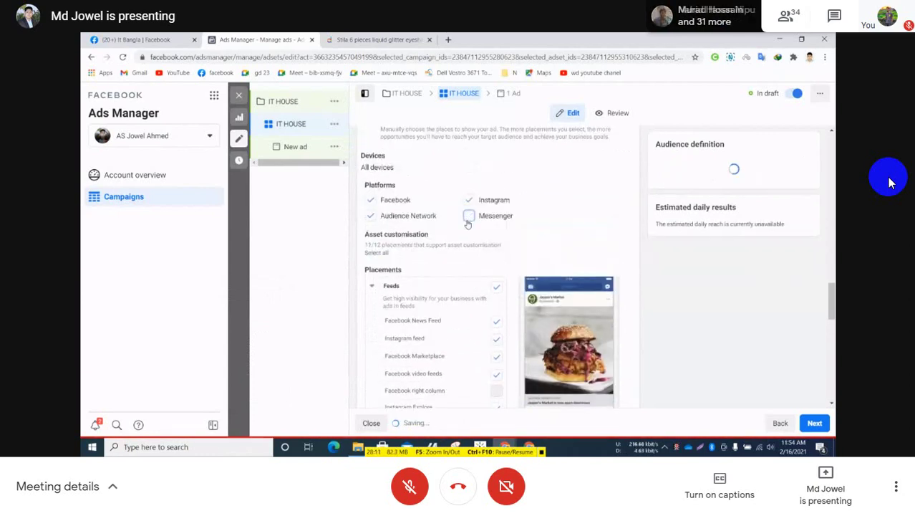
{"action": "scroll", "coordinate": [469, 228], "scroll_direction": "down", "scroll_amount": 3}
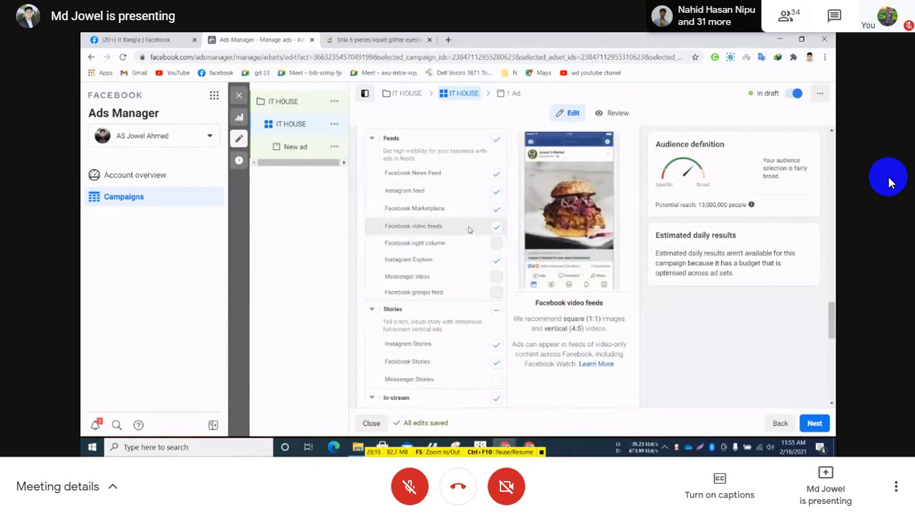
{"action": "scroll", "coordinate": [469, 229], "scroll_direction": "up", "scroll_amount": 3}
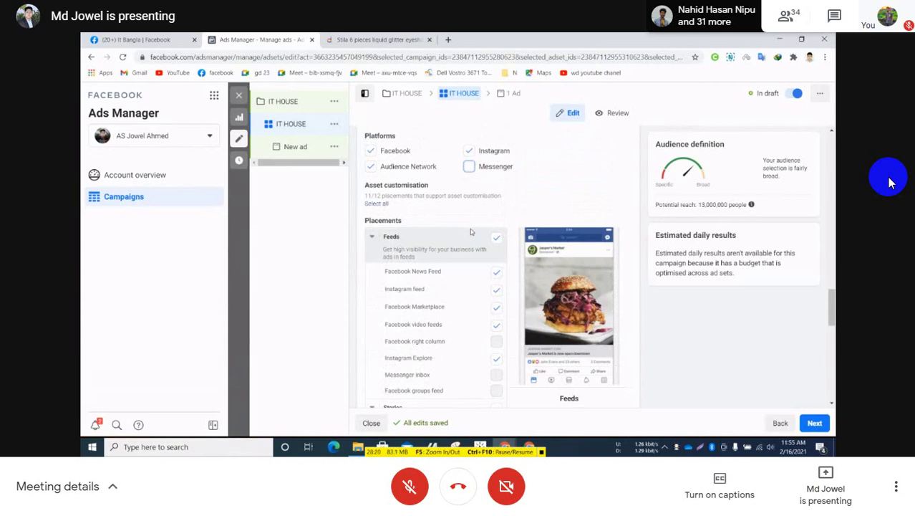
{"action": "scroll", "coordinate": [476, 286], "scroll_direction": "down", "scroll_amount": 1}
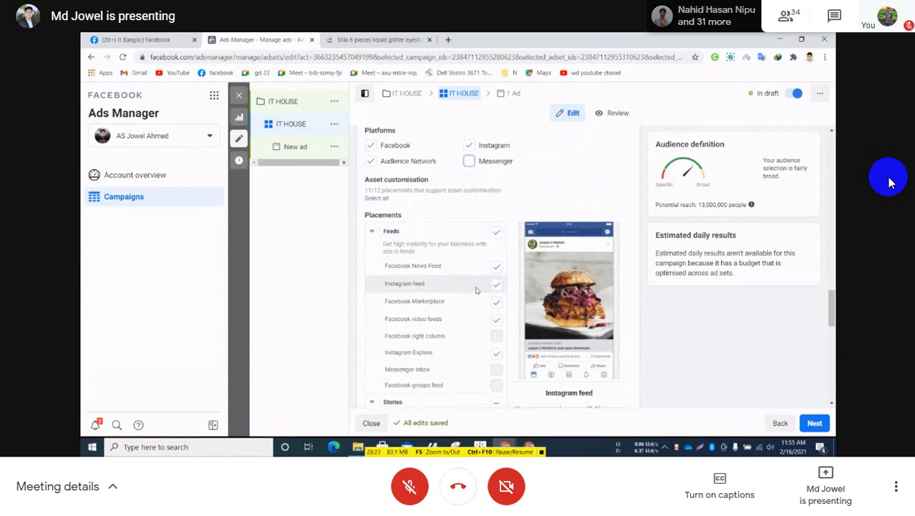
{"action": "scroll", "coordinate": [476, 290], "scroll_direction": "up", "scroll_amount": 1}
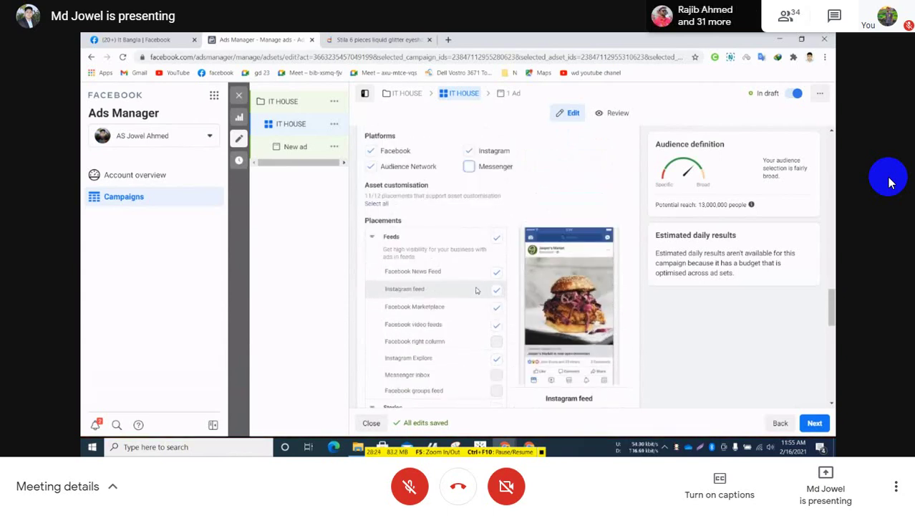
{"action": "left_click", "coordinate": [370, 166]}
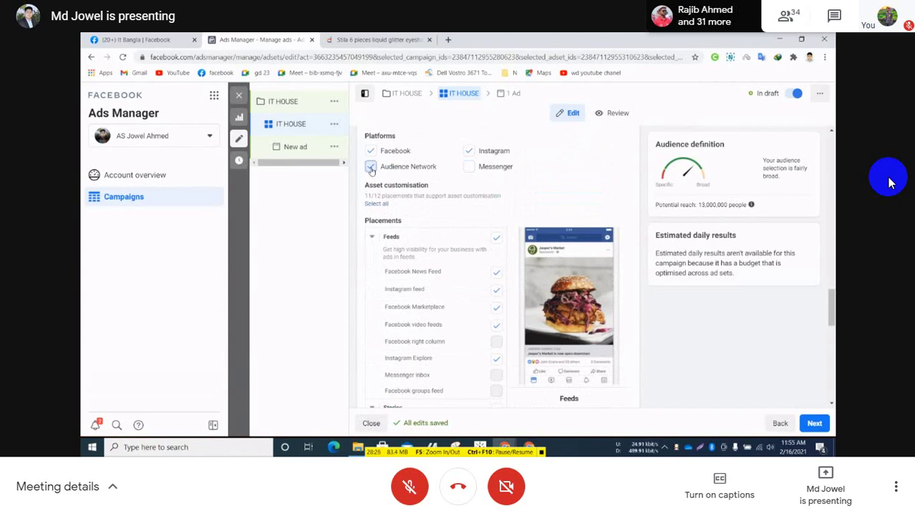
{"action": "scroll", "coordinate": [444, 276], "scroll_direction": "down", "scroll_amount": 1}
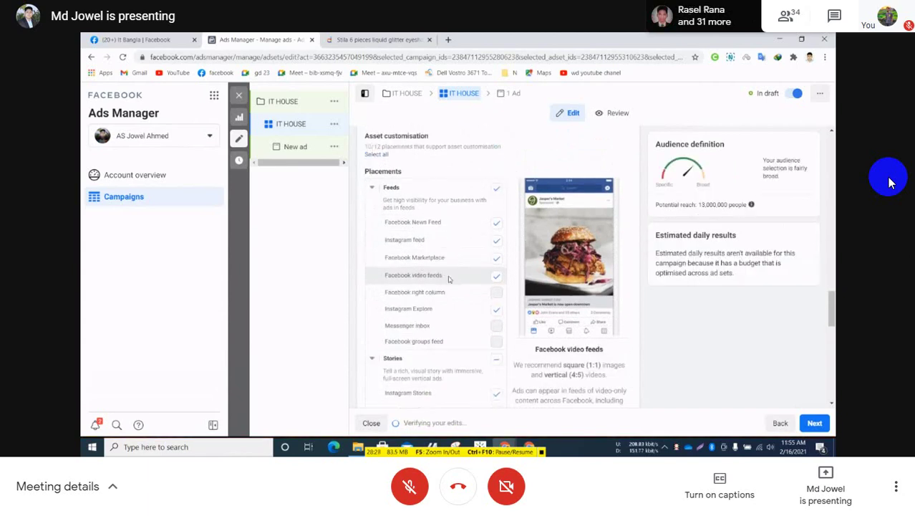
{"action": "scroll", "coordinate": [449, 279], "scroll_direction": "down", "scroll_amount": 1}
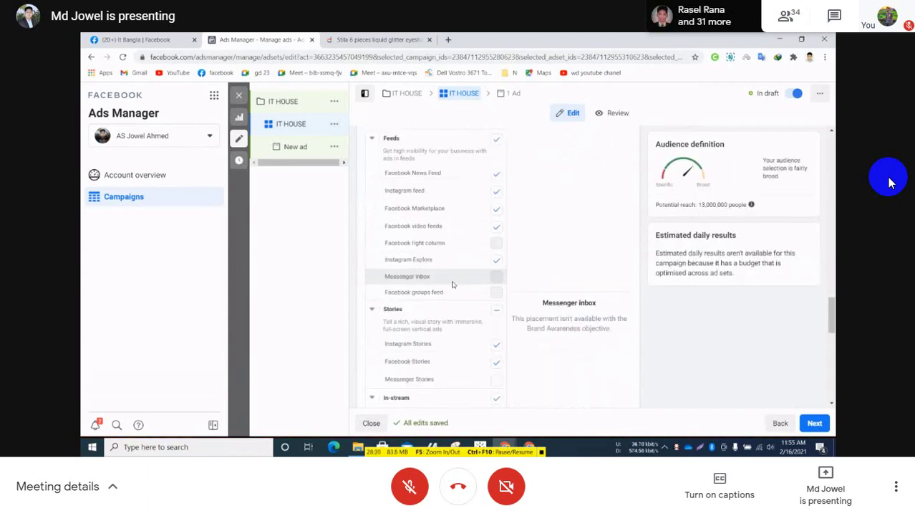
{"action": "scroll", "coordinate": [452, 284], "scroll_direction": "down", "scroll_amount": 1}
{"action": "scroll", "coordinate": [451, 284], "scroll_direction": "up", "scroll_amount": 2}
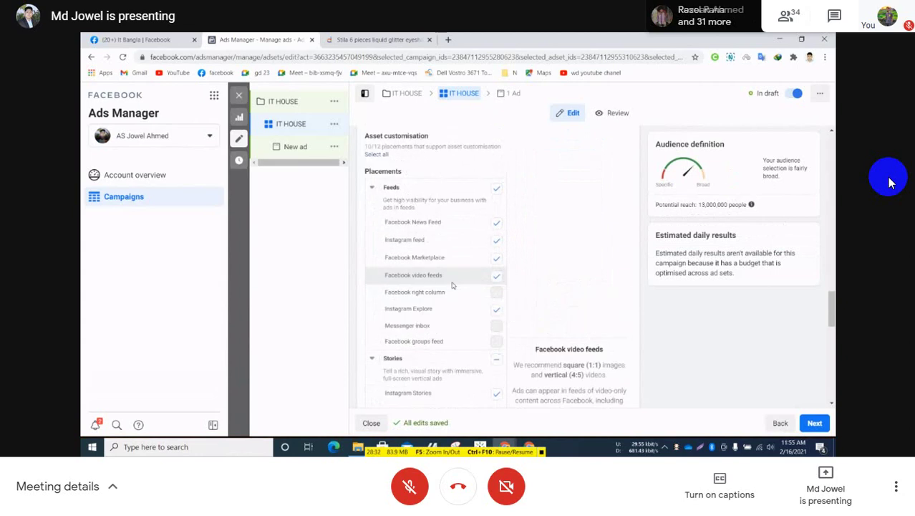
Check the ad set's remaining placements and its optimisation and delivery settings, and proceed to the ad setup
{"action": "scroll", "coordinate": [562, 228], "scroll_direction": "up", "scroll_amount": 1}
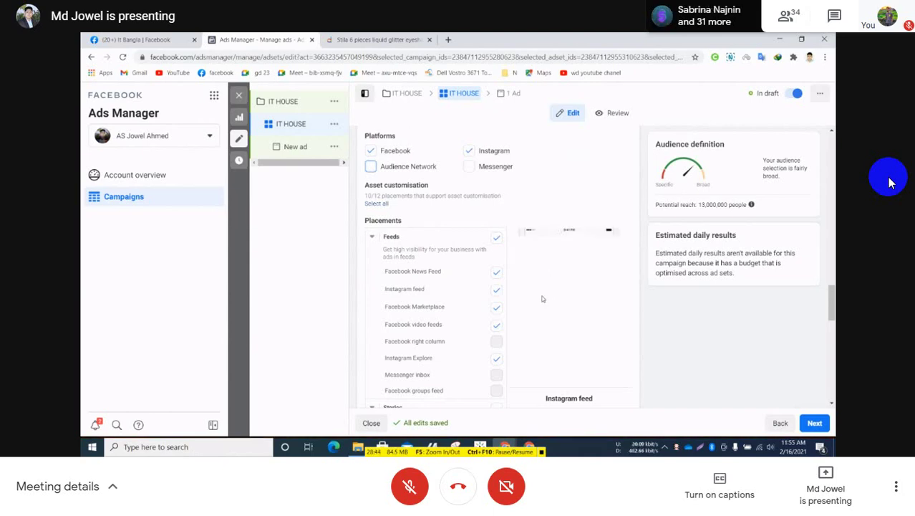
{"action": "scroll", "coordinate": [542, 298], "scroll_direction": "down", "scroll_amount": 1}
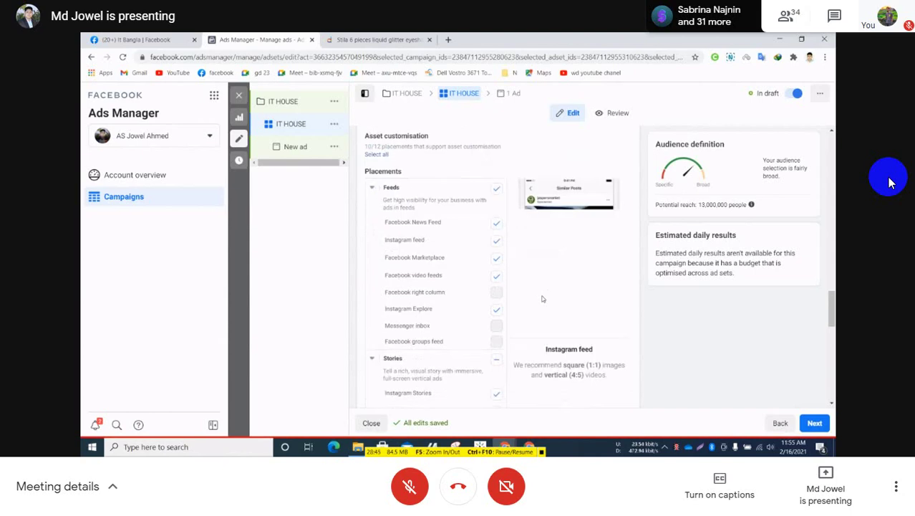
{"action": "scroll", "coordinate": [530, 290], "scroll_direction": "down", "scroll_amount": 1}
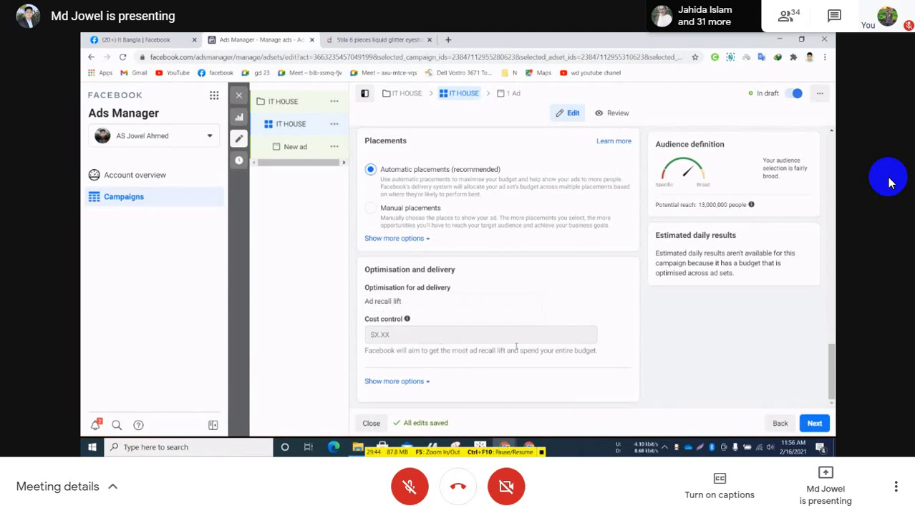
{"action": "left_click", "coordinate": [816, 423]}
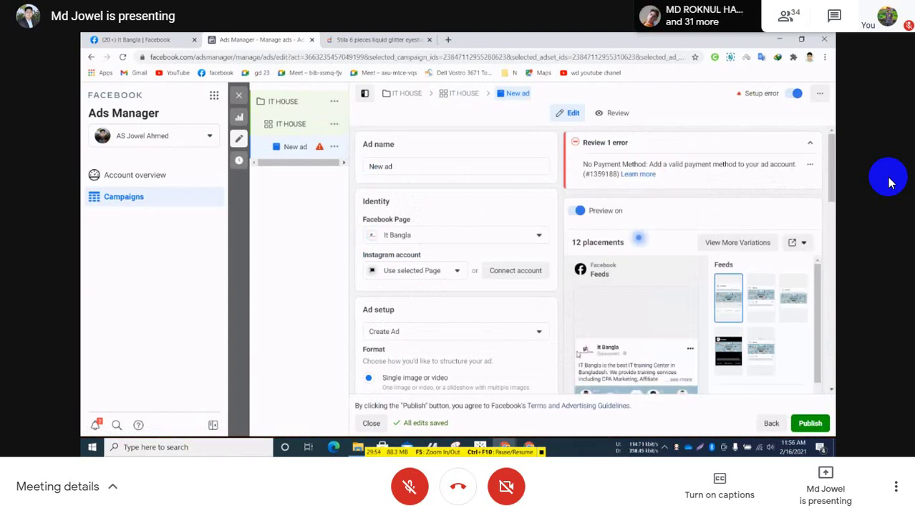
Rename the new ad as IT HOUSE and look over its identity and ad setup settings
{"action": "left_click", "coordinate": [404, 166]}
{"action": "key", "text": "ctrl+a"}
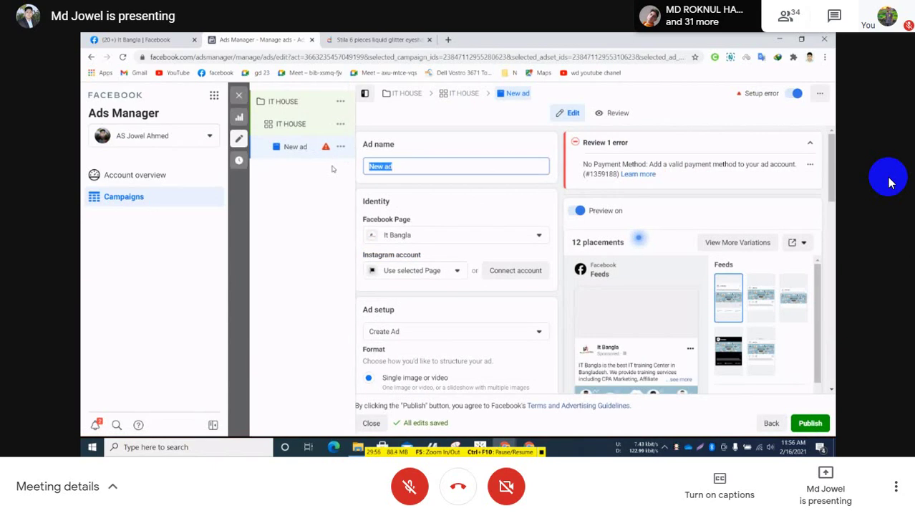
{"action": "key", "text": "BackSpace"}
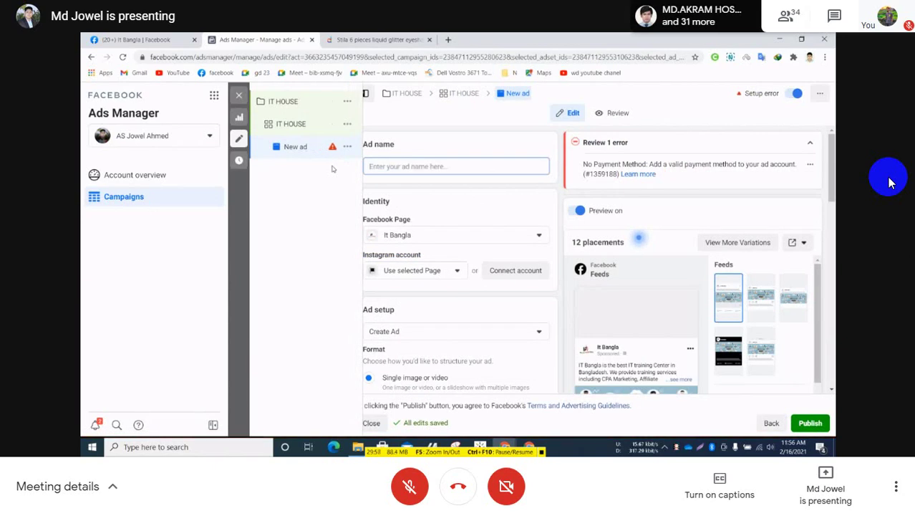
{"action": "type", "text": "I"}
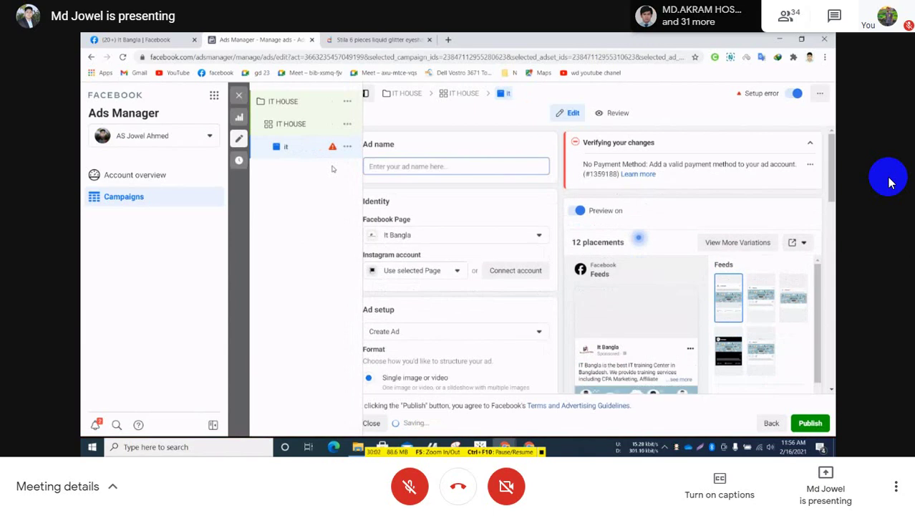
{"action": "type", "text": "T HO"}
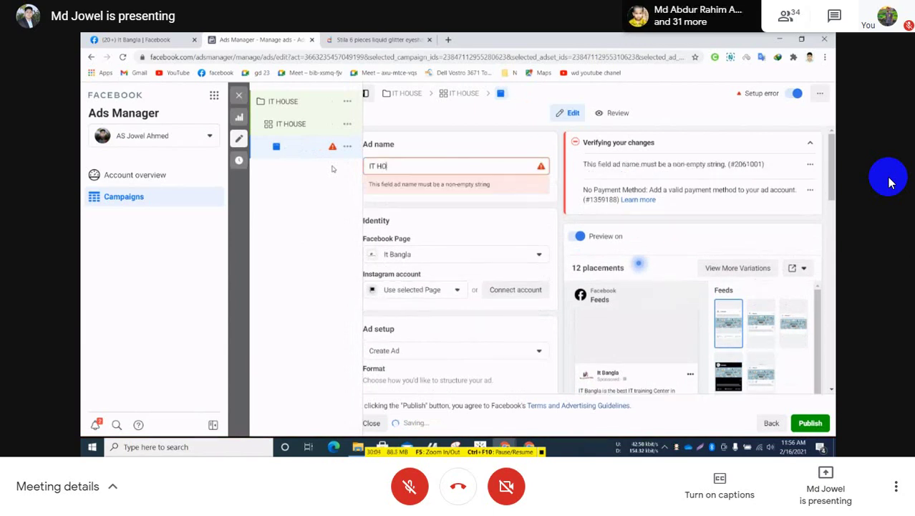
{"action": "type", "text": "USE"}
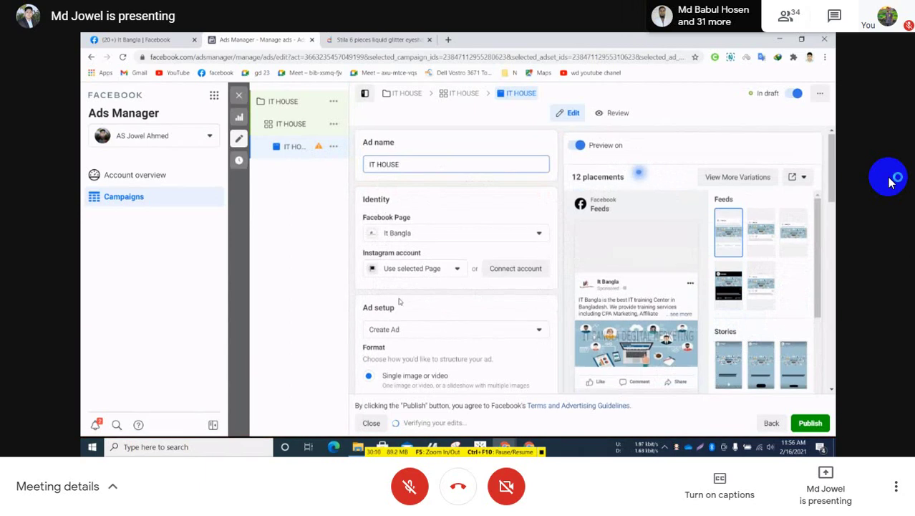
{"action": "scroll", "coordinate": [399, 300], "scroll_direction": "down", "scroll_amount": 1}
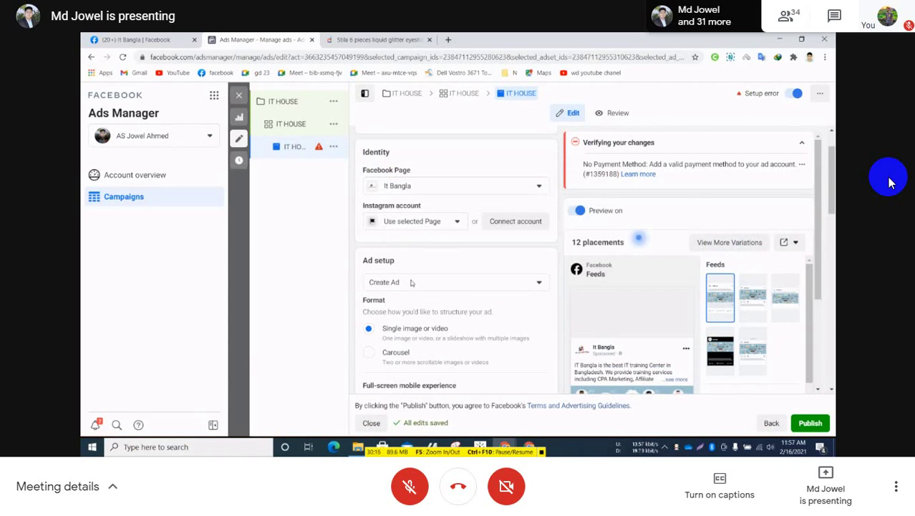
{"action": "scroll", "coordinate": [412, 284], "scroll_direction": "up", "scroll_amount": 1}
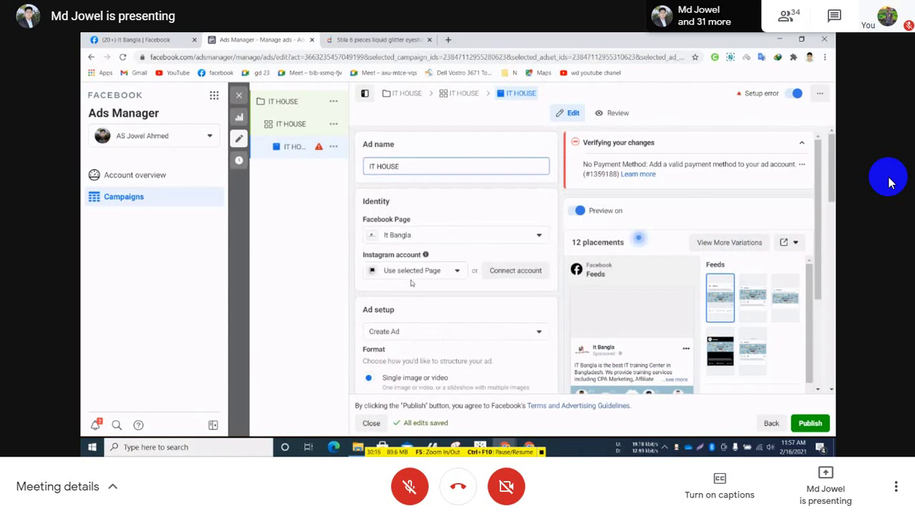
Replace the ad name with MACUPE BOX
{"action": "left_click", "coordinate": [421, 166]}
{"action": "key", "text": "BackSpace"}
{"action": "key", "text": "BackSpace"}
{"action": "key", "text": "BackSpace"}
{"action": "key", "text": "BackSpace"}
{"action": "key", "text": "BackSpace"}
{"action": "key", "text": "BackSpace"}
{"action": "key", "text": "BackSpace"}
{"action": "key", "text": "BackSpace"}
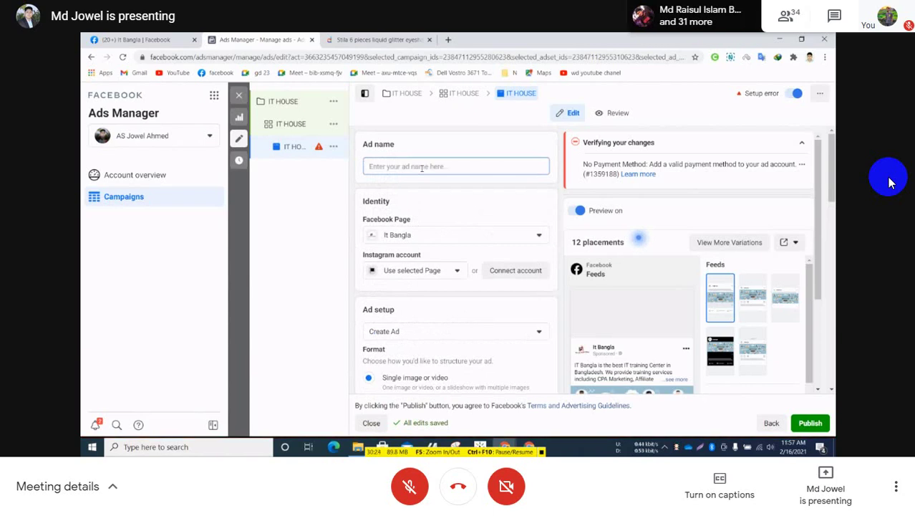
{"action": "type", "text": "MA"}
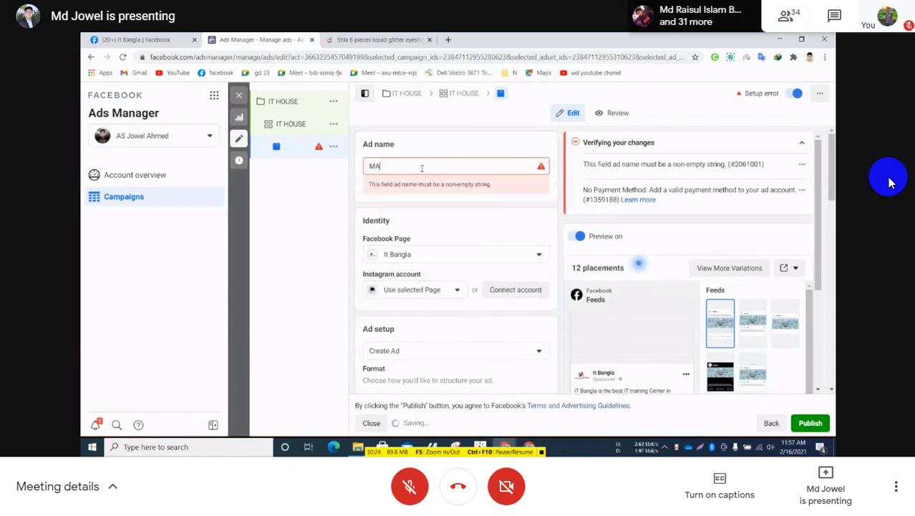
{"action": "type", "text": "CUPE"}
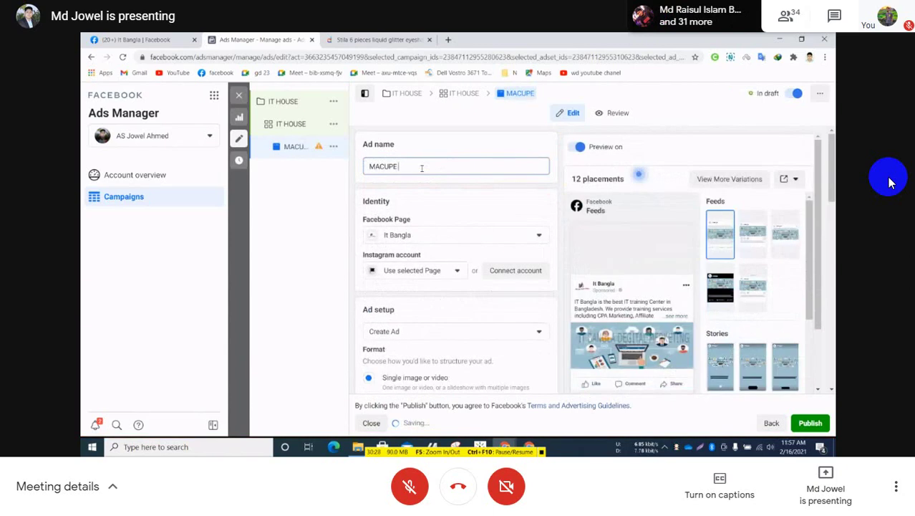
{"action": "type", "text": " BOX"}
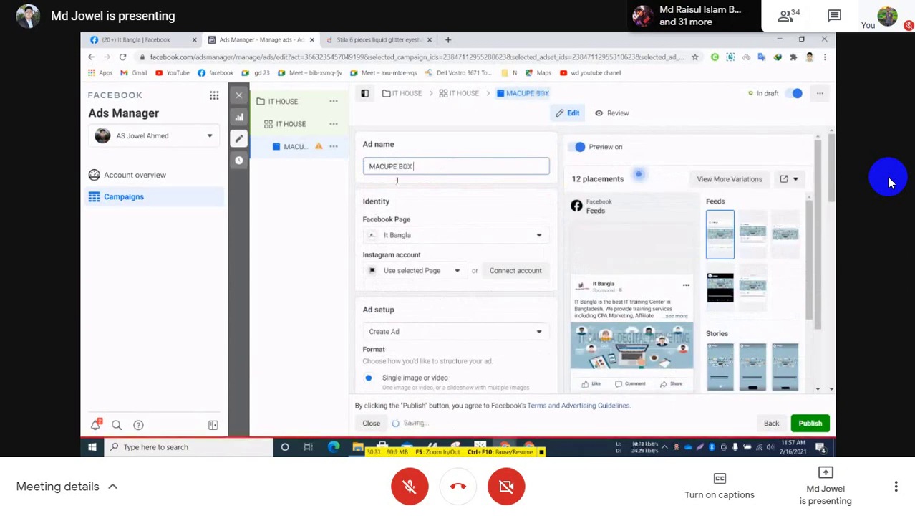
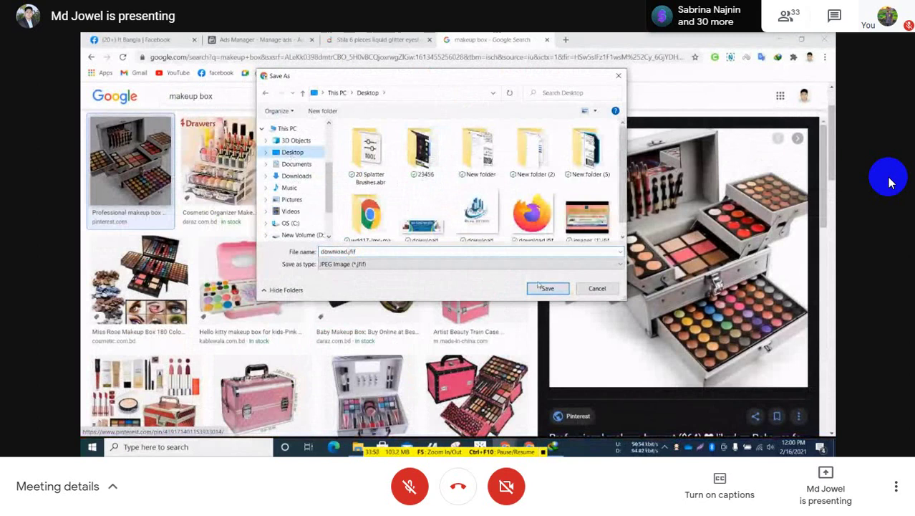
Save the makeup box picture to the desktop as 896 and try to upload 896.jfif as the ad's image in Ads Manager
{"action": "type", "text": "896"}
{"action": "left_click", "coordinate": [548, 288]}
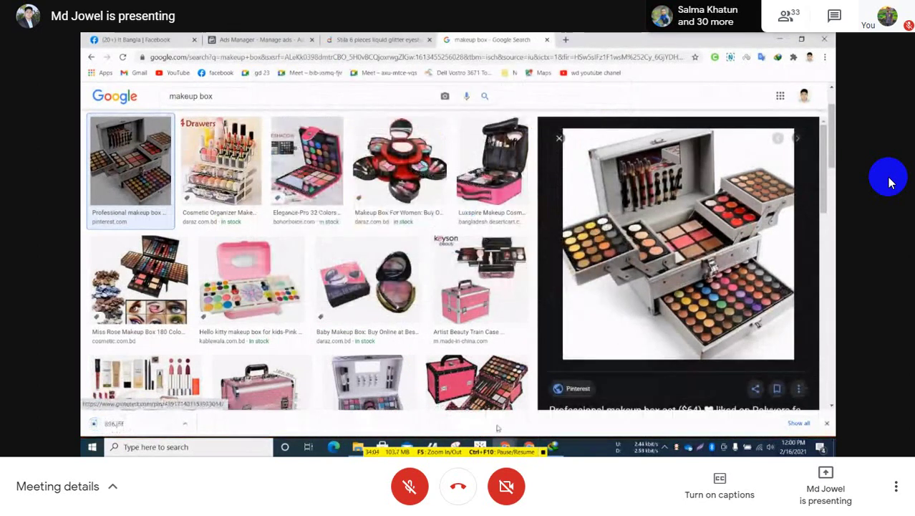
{"action": "left_click", "coordinate": [255, 40]}
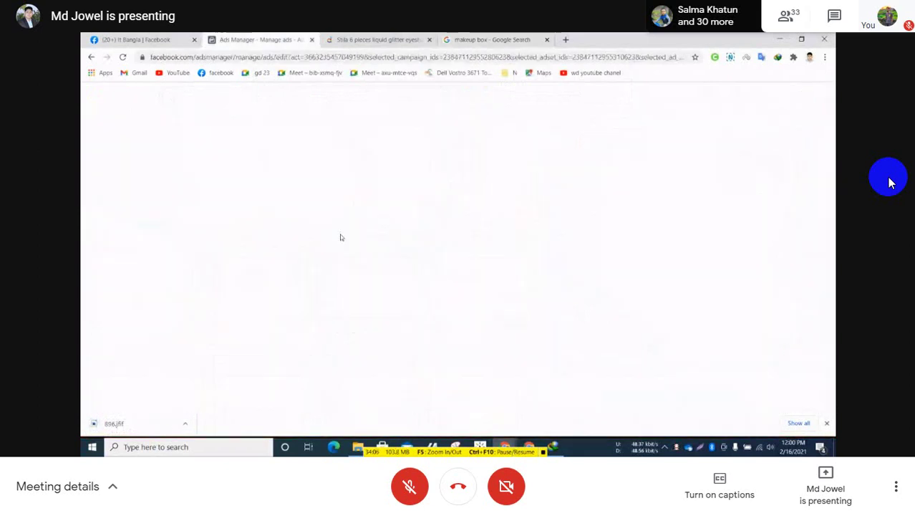
{"action": "left_click", "coordinate": [239, 137]}
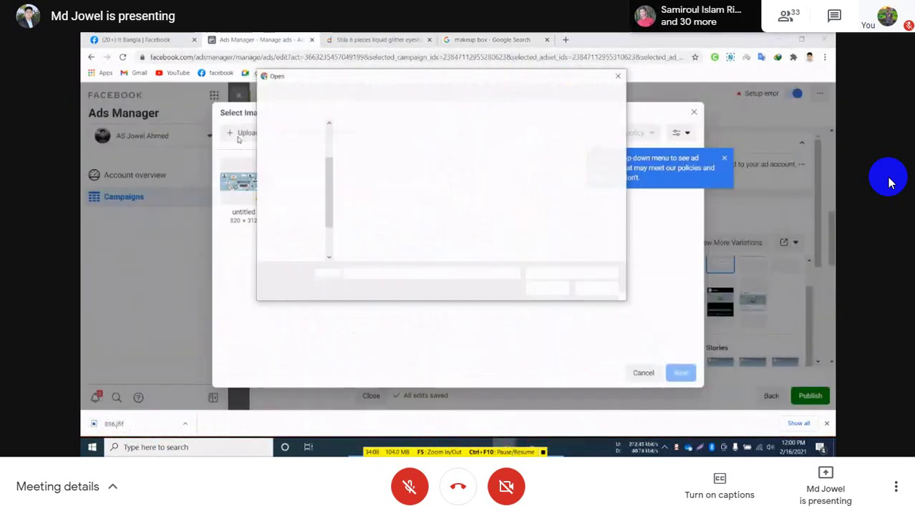
{"action": "left_click", "coordinate": [292, 176]}
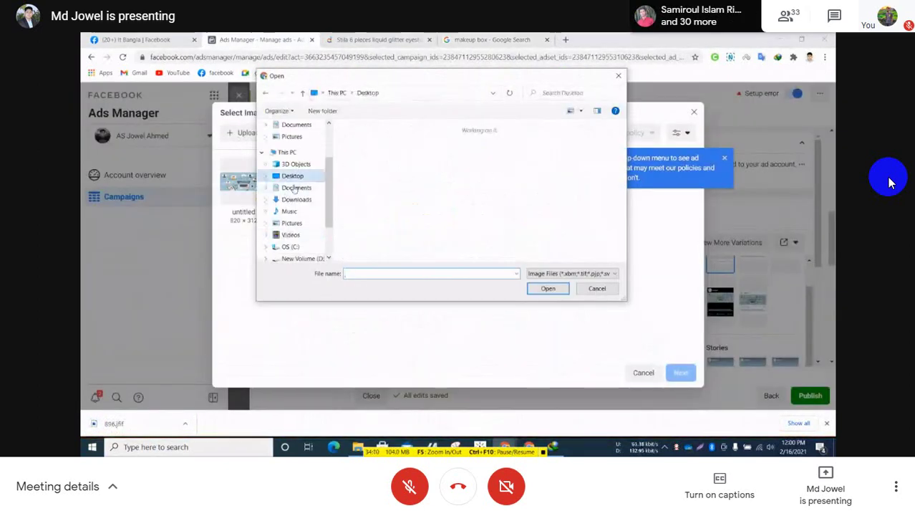
{"action": "type", "text": "896"}
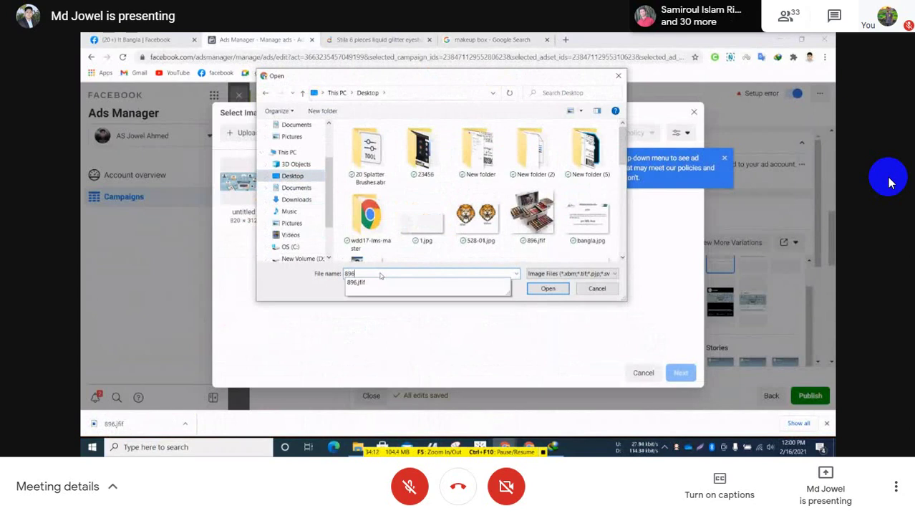
{"action": "left_click", "coordinate": [530, 288]}
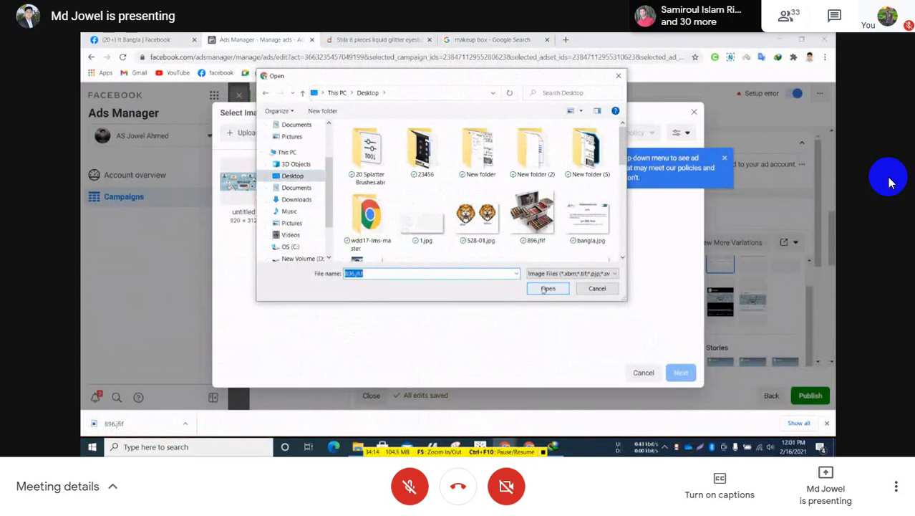
{"action": "left_click", "coordinate": [542, 288]}
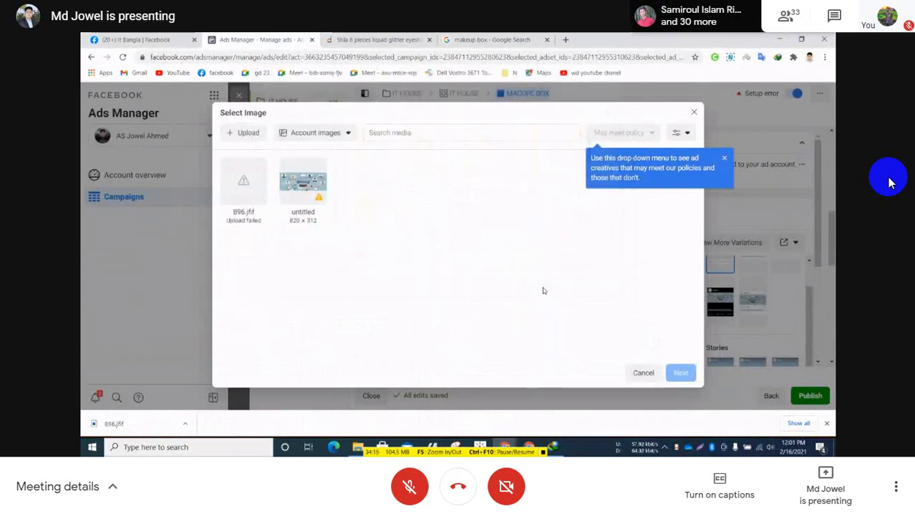
{"action": "left_click", "coordinate": [248, 208]}
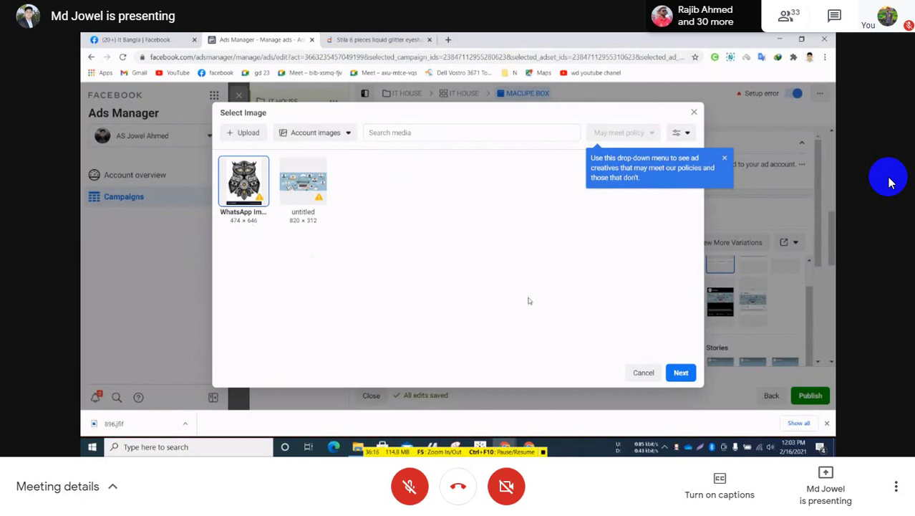
Dismiss the policy filter tip and continue with the WhatsApp owl image to the ad creative's placement crops
{"action": "left_click", "coordinate": [724, 157]}
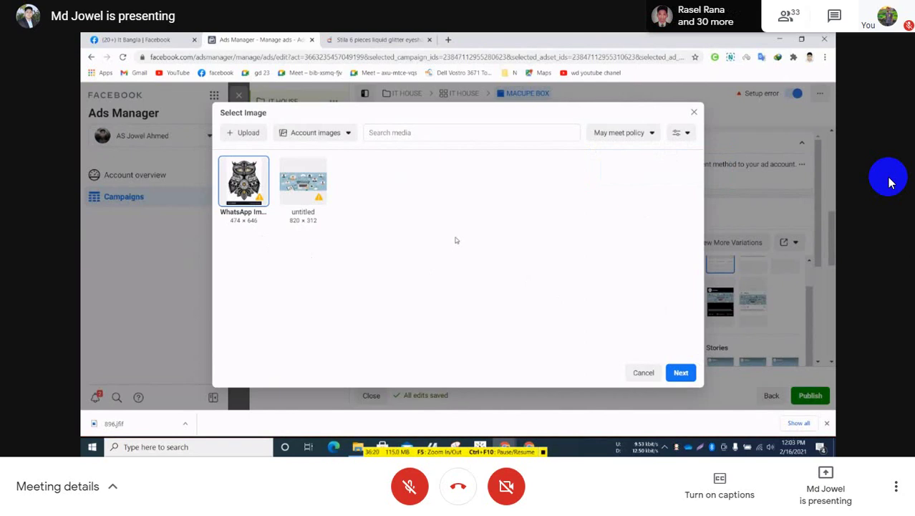
{"action": "left_click", "coordinate": [680, 373]}
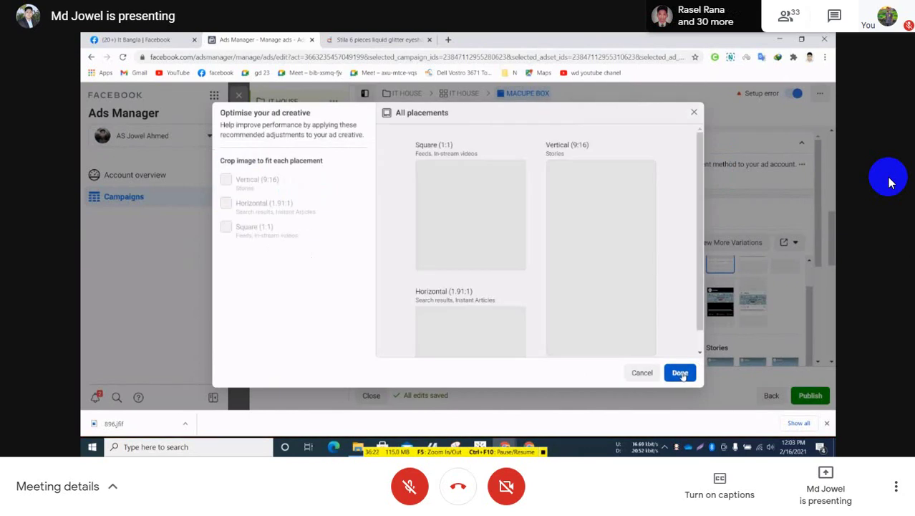